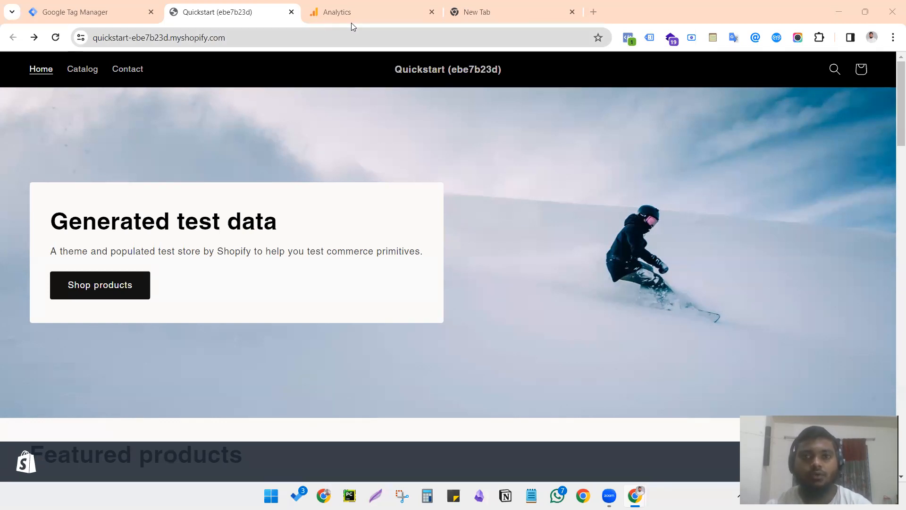
# - Close the empty tab, browse the store's Shop products page in a separate tab, and close that page
pyautogui.click(572, 12)
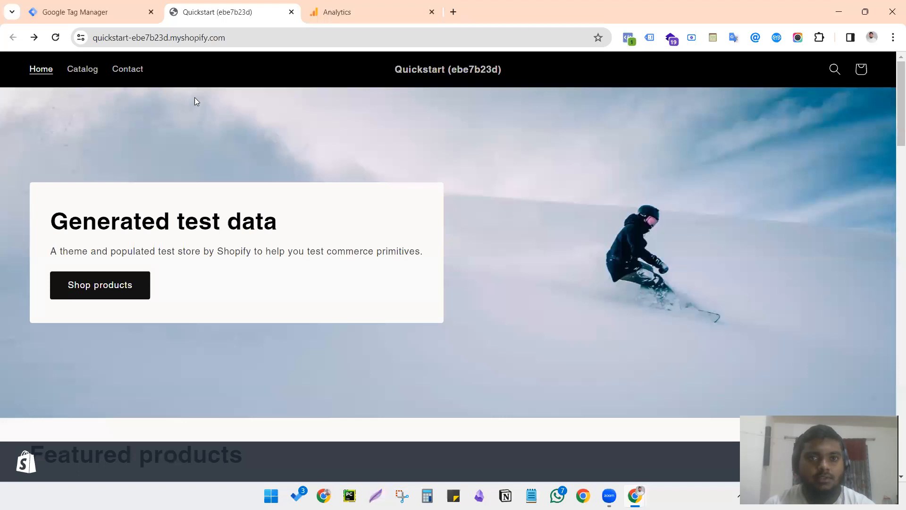
pyautogui.scroll(-1, 230, 260)
pyautogui.scroll(1, 217, 272)
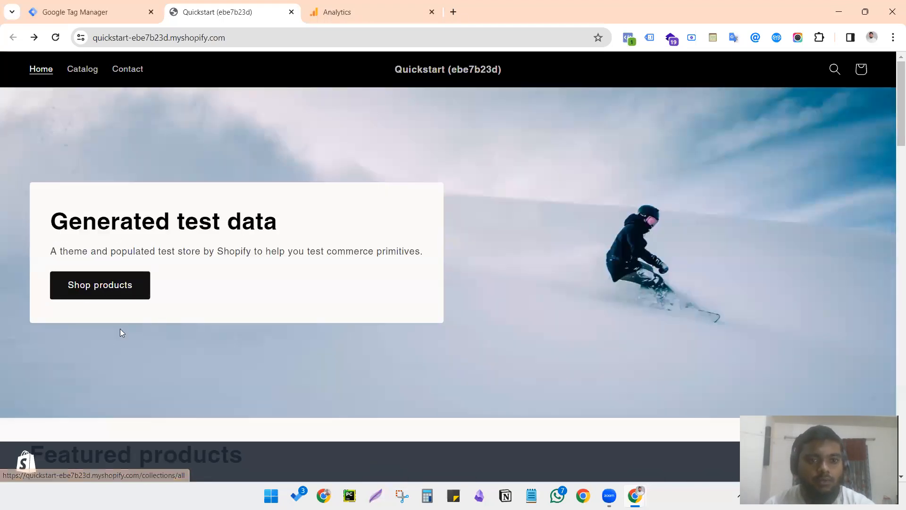
pyautogui.keyDown('ctrl'); pyautogui.click(94, 295); pyautogui.keyUp('ctrl')
pyautogui.click(328, 19)
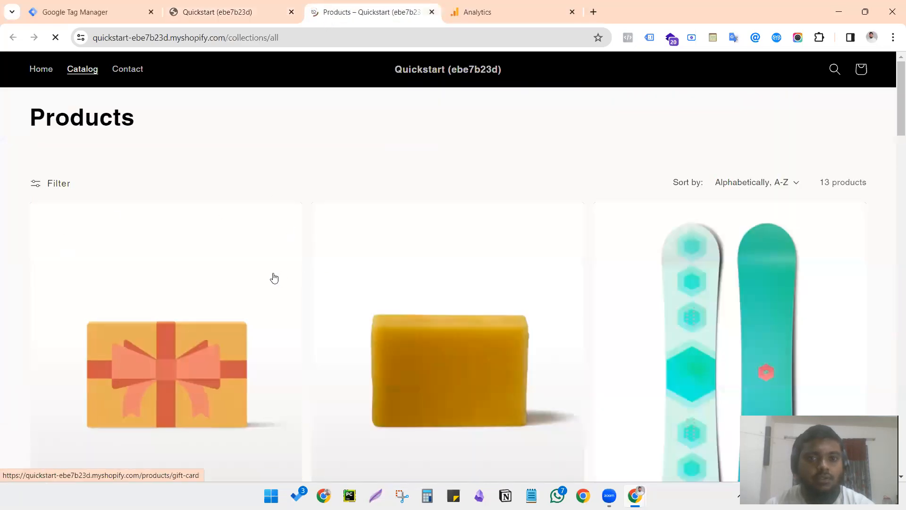
pyautogui.scroll(-10, 320, 251)
pyautogui.scroll(-5, 469, 279)
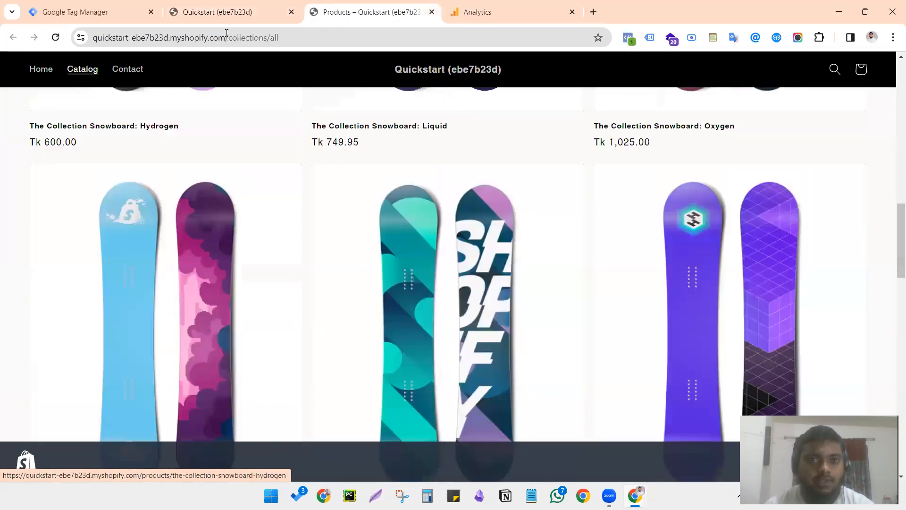
pyautogui.click(227, 13)
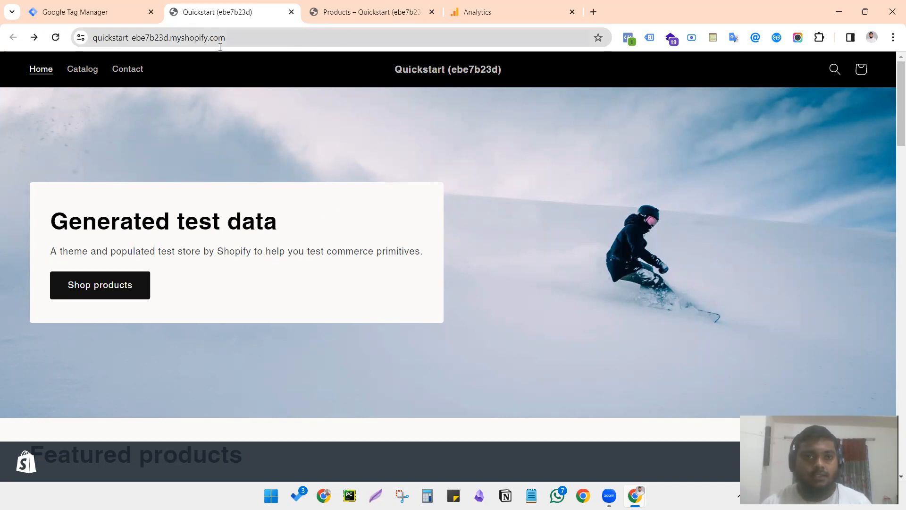
pyautogui.middleClick(344, 14)
# - In Google Tag Manager, enable the built-in variables Click Element, Click Classes, Click ID, Click Target, Click URL and Click Text
pyautogui.click(104, 12)
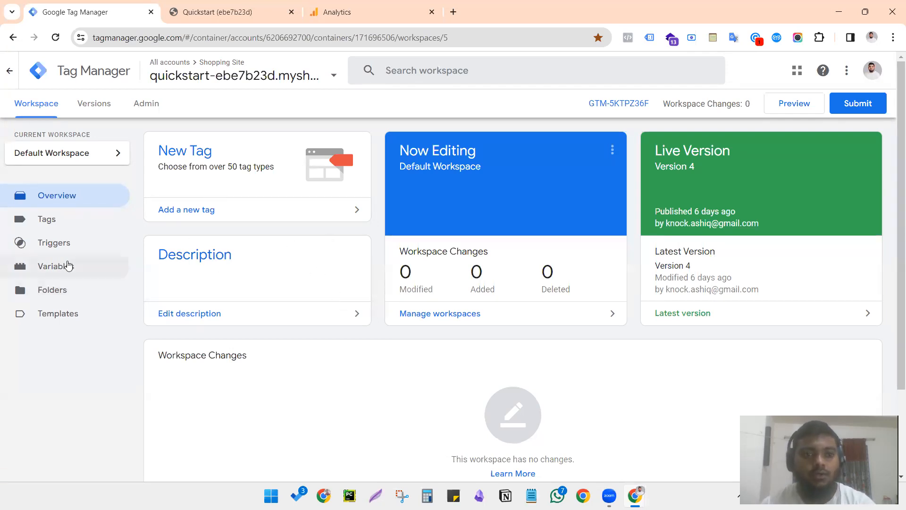
pyautogui.click(30, 267)
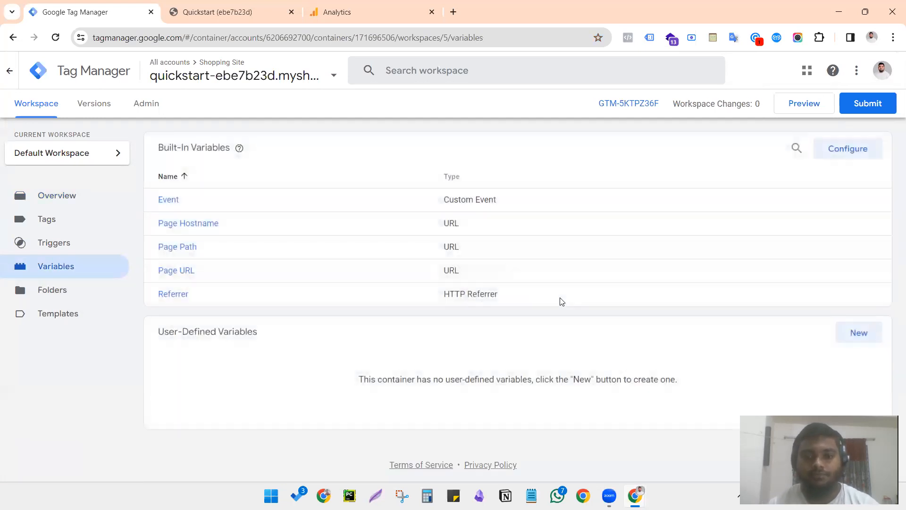
pyautogui.click(838, 153)
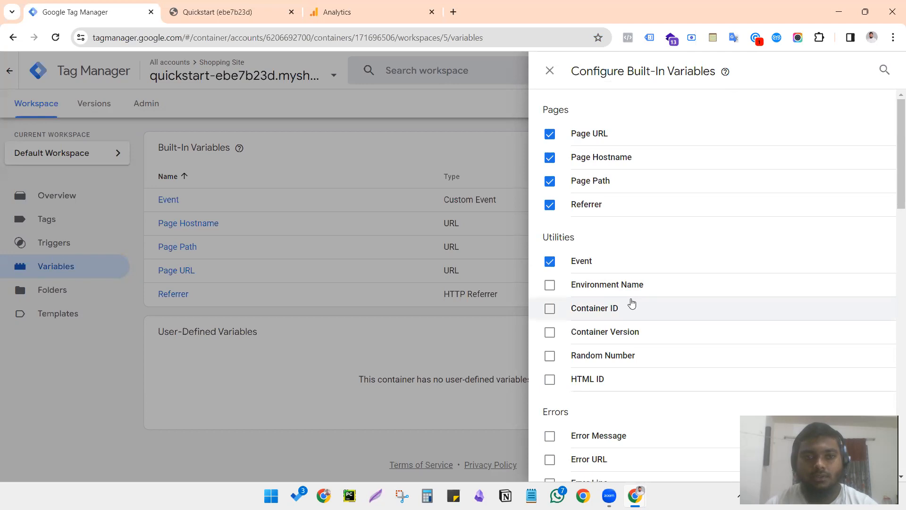
pyautogui.scroll(-3, 633, 303)
pyautogui.scroll(-2, 631, 311)
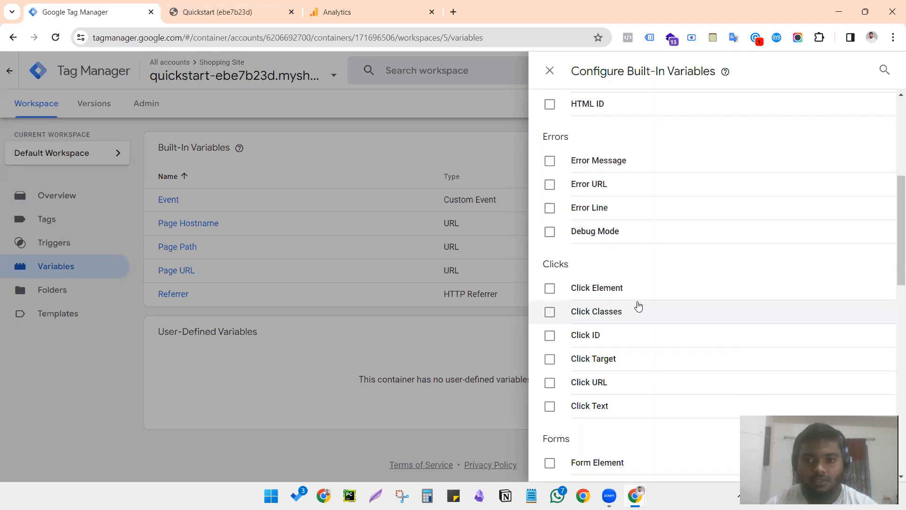
pyautogui.scroll(-2, 637, 308)
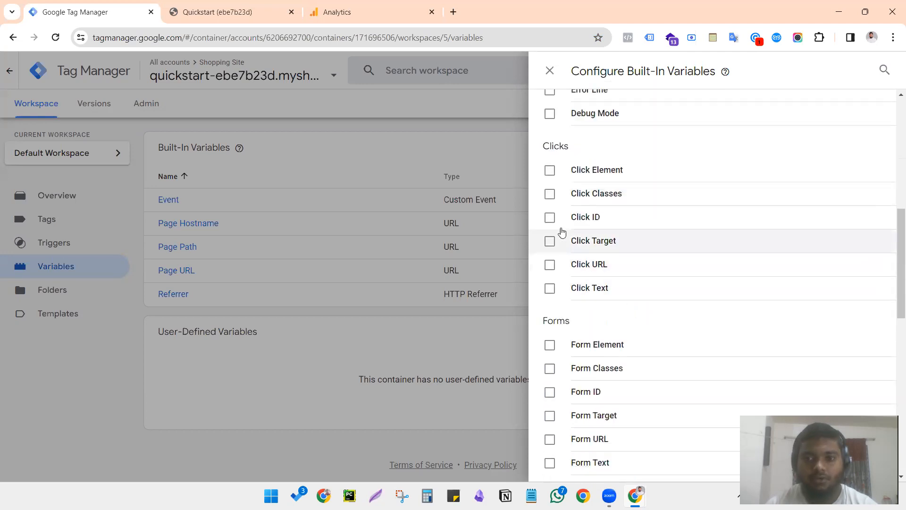
pyautogui.click(550, 171)
pyautogui.click(550, 194)
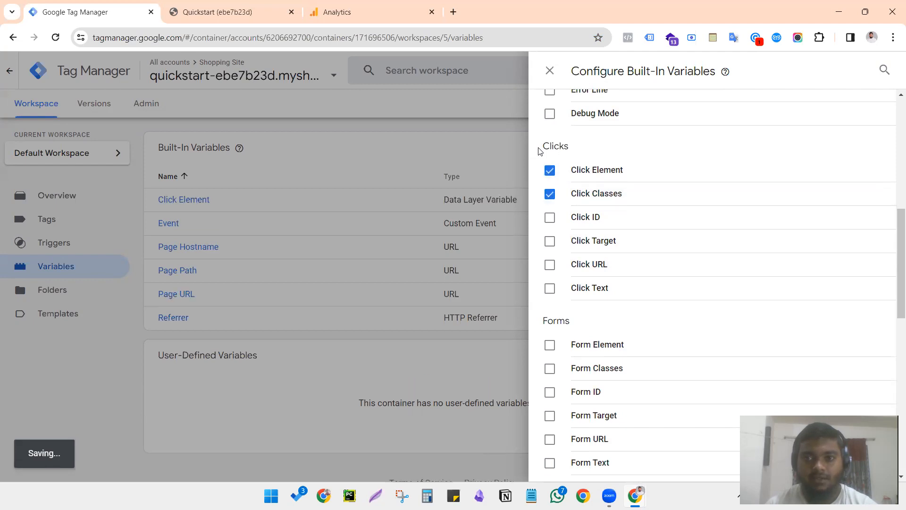
pyautogui.click(550, 217)
pyautogui.click(550, 243)
pyautogui.click(549, 265)
pyautogui.click(550, 288)
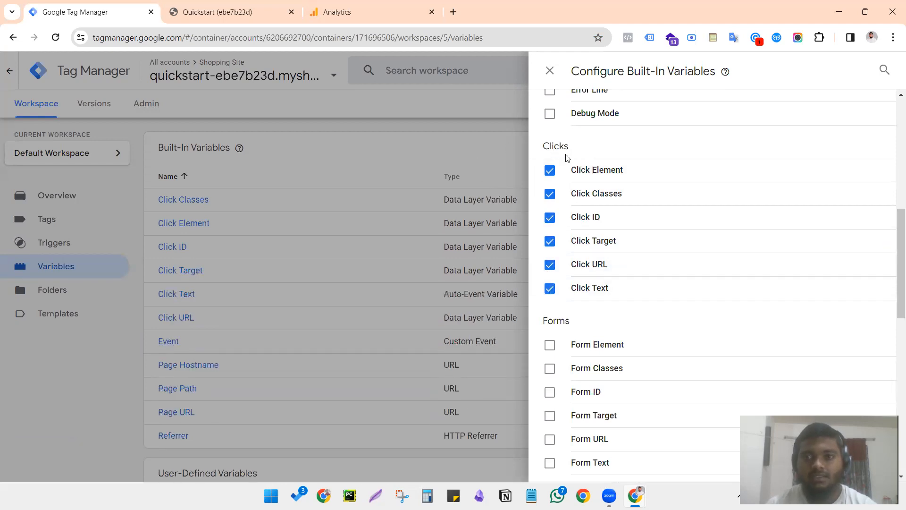
pyautogui.click(407, 157)
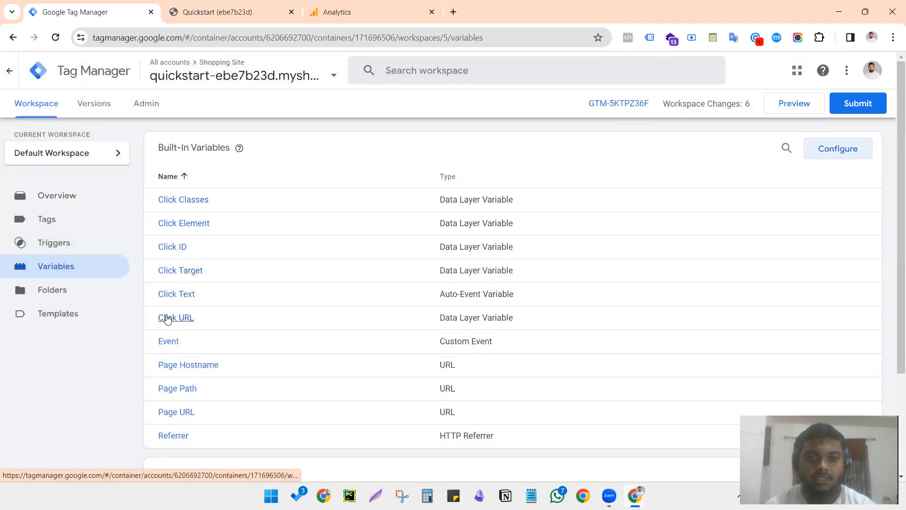
pyautogui.click(792, 104)
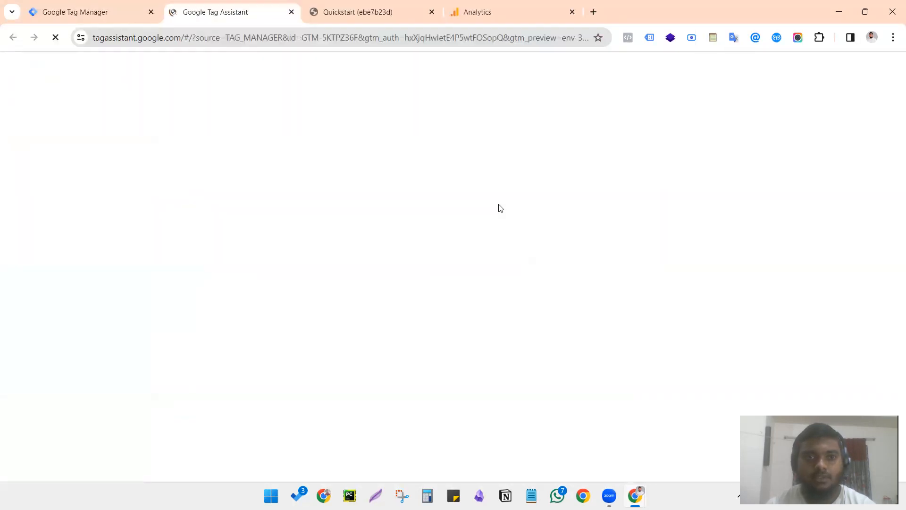
pyautogui.click(453, 371)
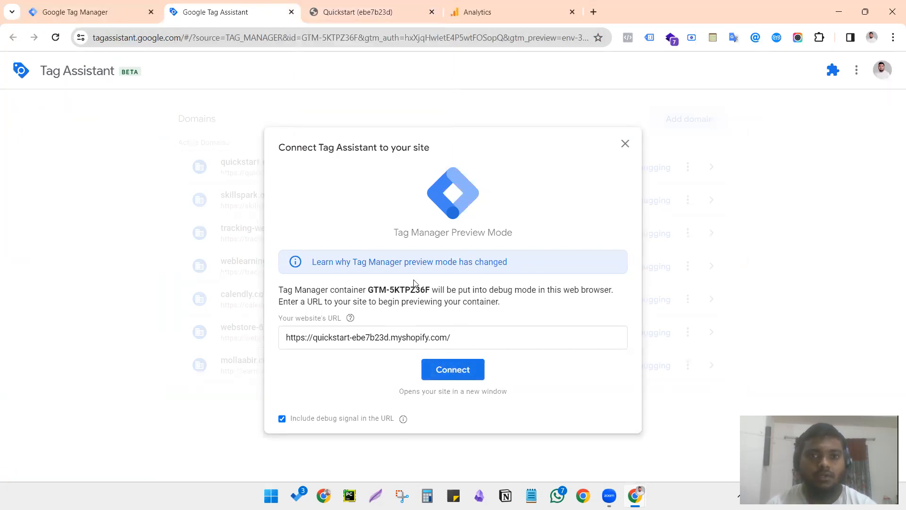
pyautogui.click(455, 339)
pyautogui.click(425, 370)
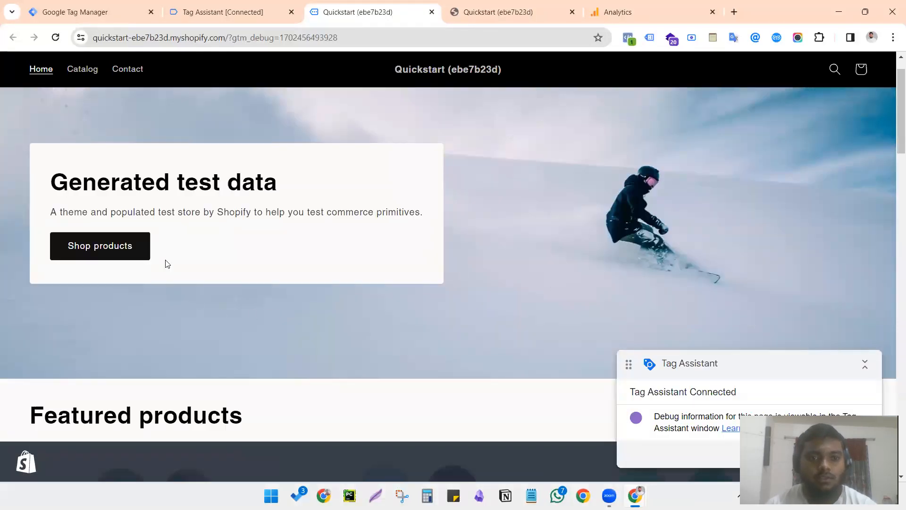
# - Follow the Shop products link on the connected store and continue to the debug results in Tag Assistant
pyautogui.click(87, 254)
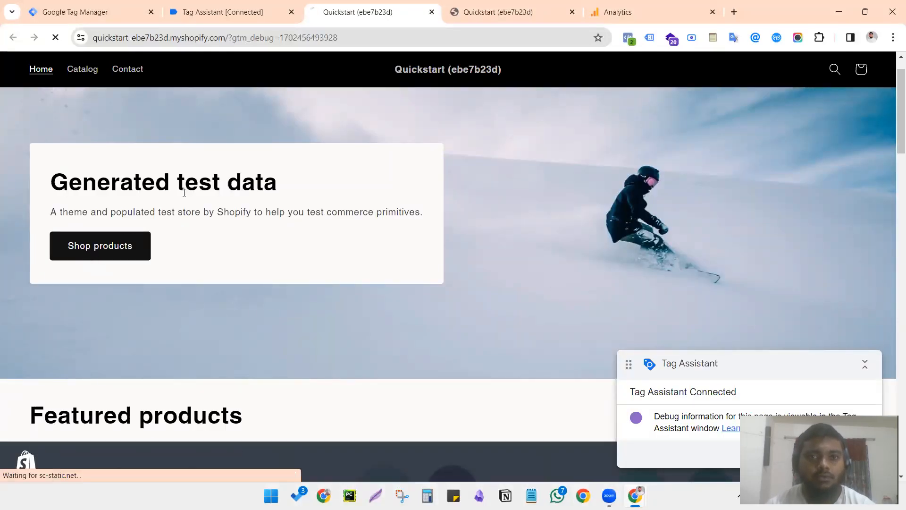
pyautogui.click(203, 16)
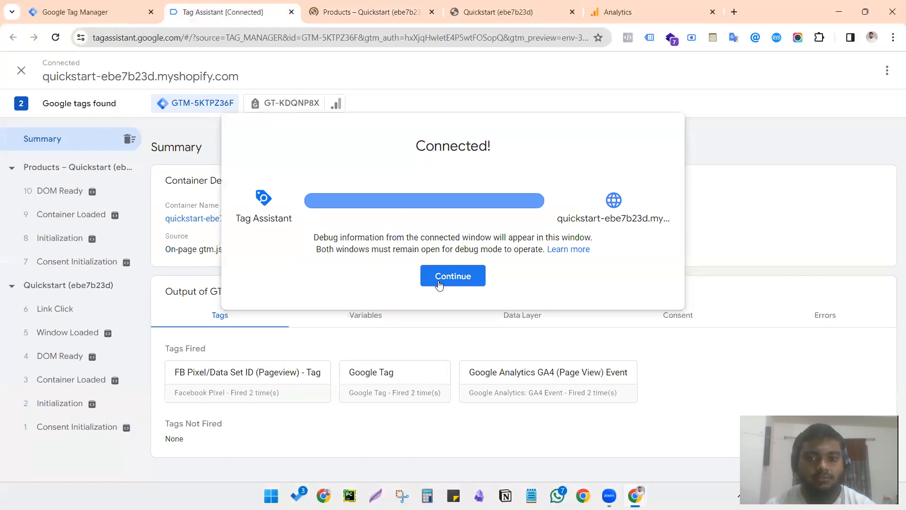
pyautogui.click(454, 276)
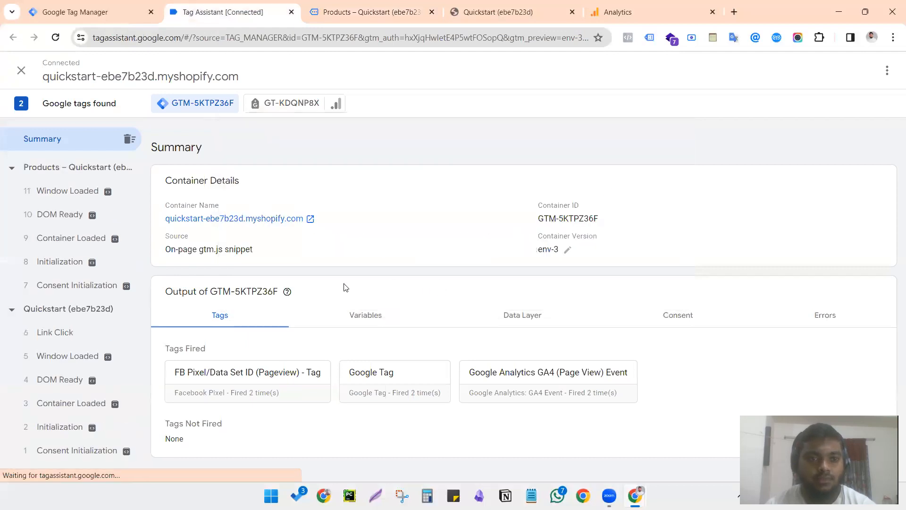
# - Examine the Link Click event's variables in Tag Assistant, especially the Click Text and Click URL values
pyautogui.click(64, 332)
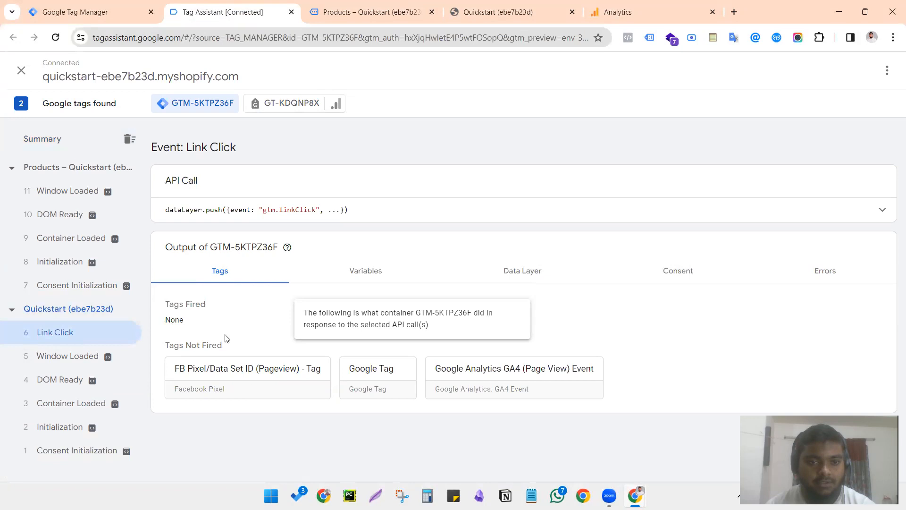
pyautogui.click(356, 276)
pyautogui.scroll(-2, 448, 288)
pyautogui.scroll(-3, 461, 290)
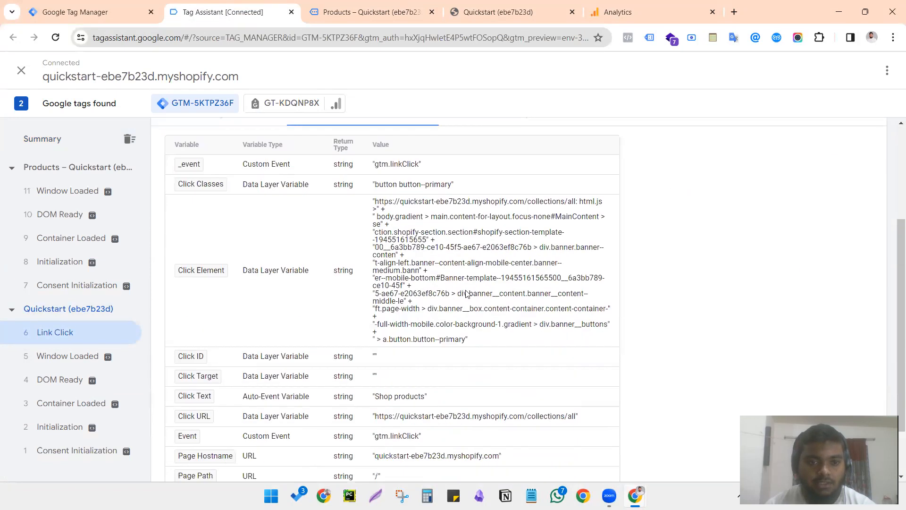
pyautogui.scroll(2, 468, 299)
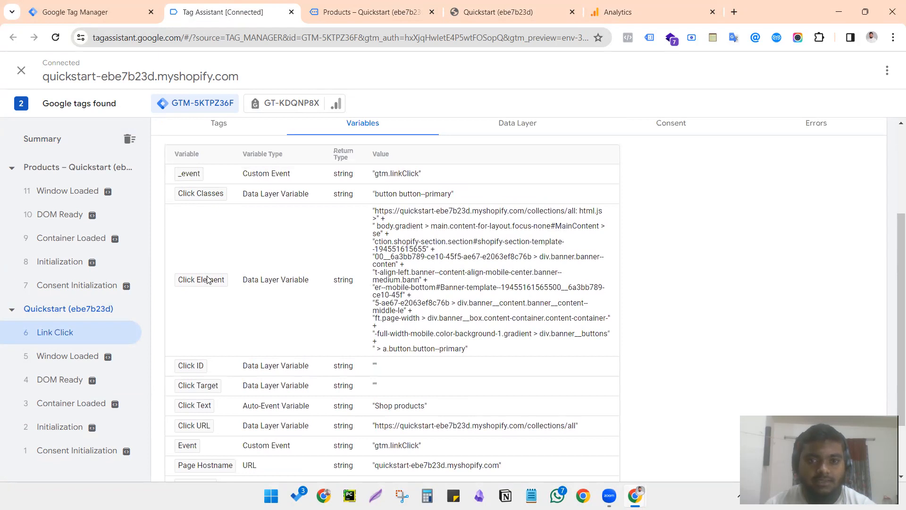
pyautogui.scroll(-1, 205, 289)
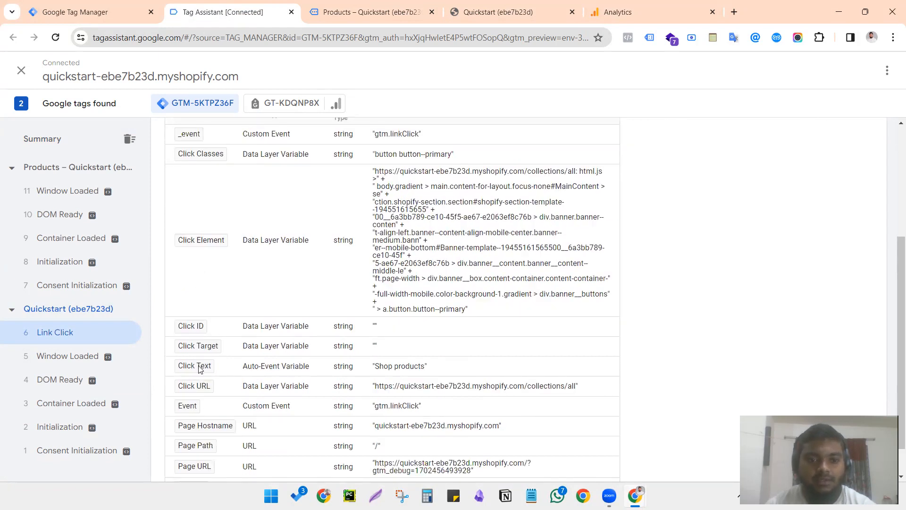
pyautogui.scroll(-1, 419, 349)
pyautogui.moveTo(377, 332); pyautogui.dragTo(424, 332)
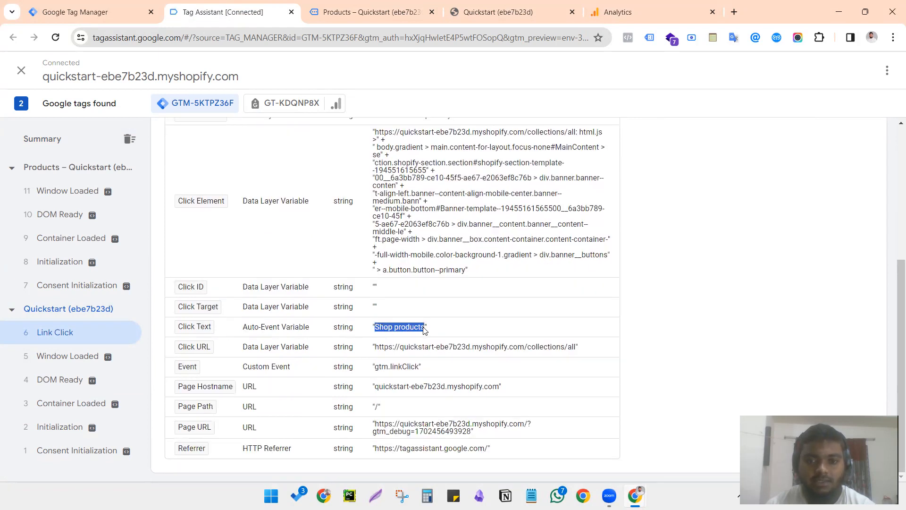
pyautogui.moveTo(378, 350); pyautogui.dragTo(575, 352)
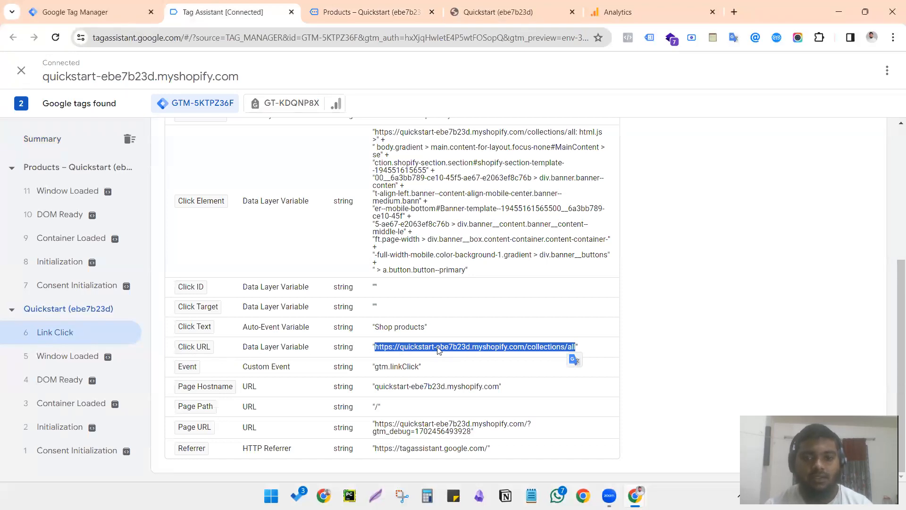
pyautogui.click(409, 324)
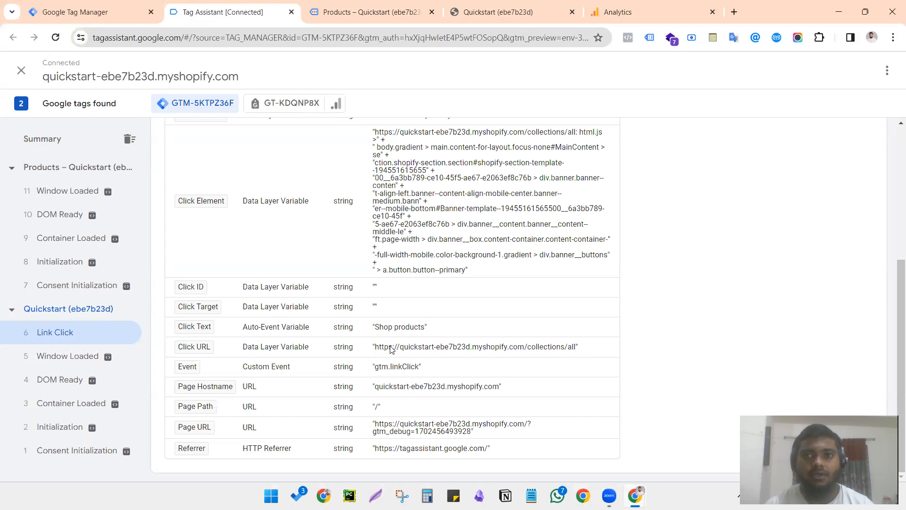
# - In Google Tag Manager, create a new trigger of the type Click - Just Links
pyautogui.click(80, 12)
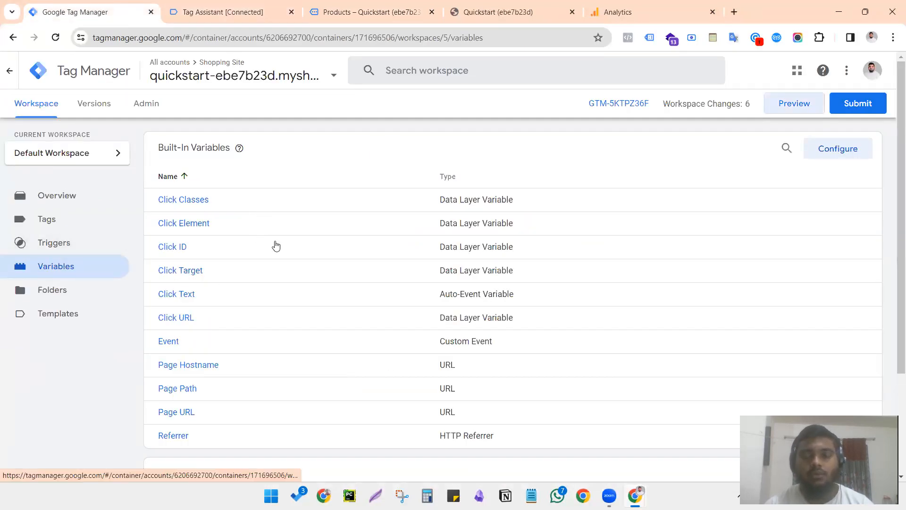
pyautogui.click(118, 243)
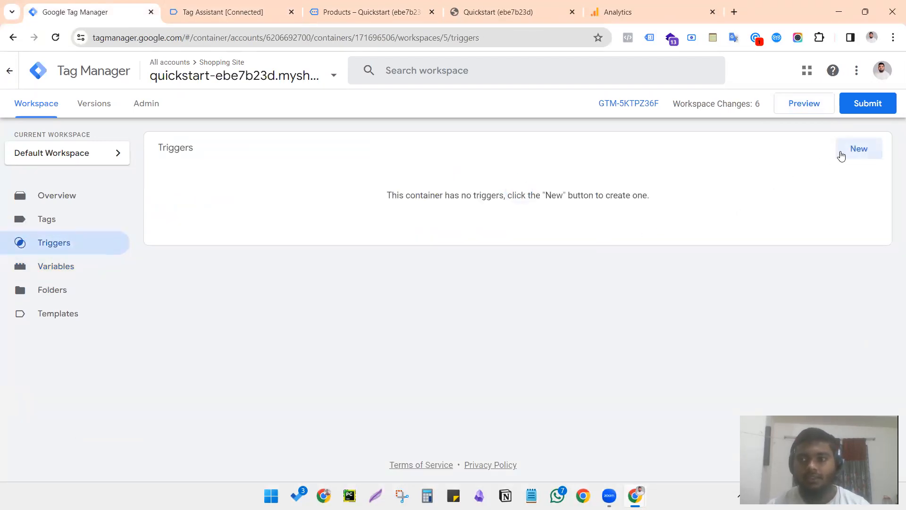
pyautogui.click(859, 149)
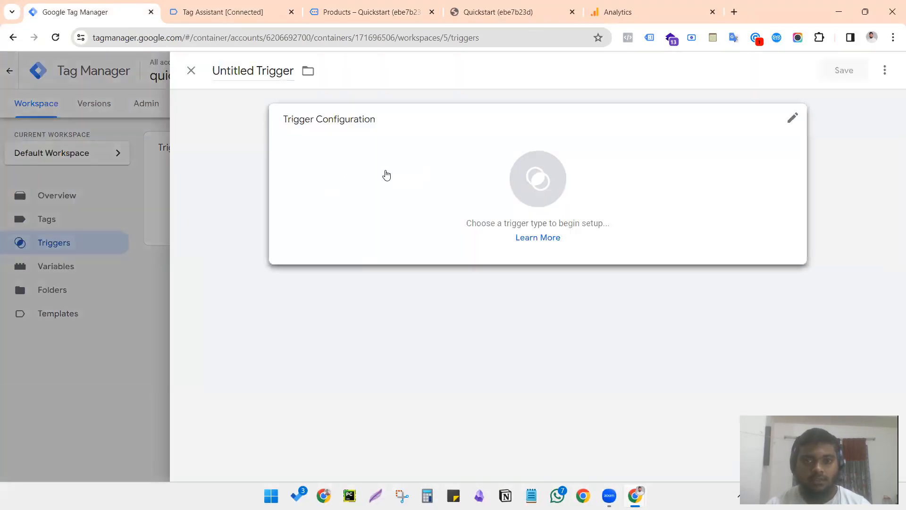
pyautogui.click(386, 175)
pyautogui.scroll(-2, 619, 253)
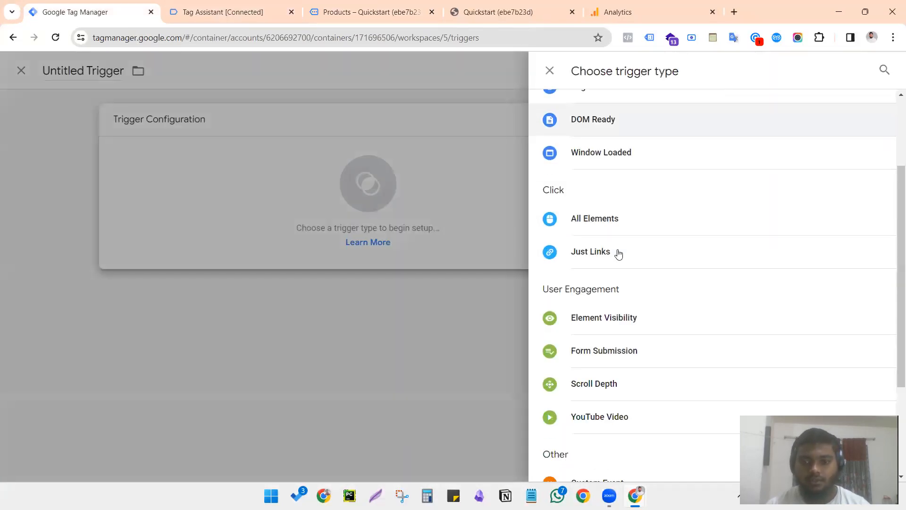
pyautogui.scroll(-3, 619, 253)
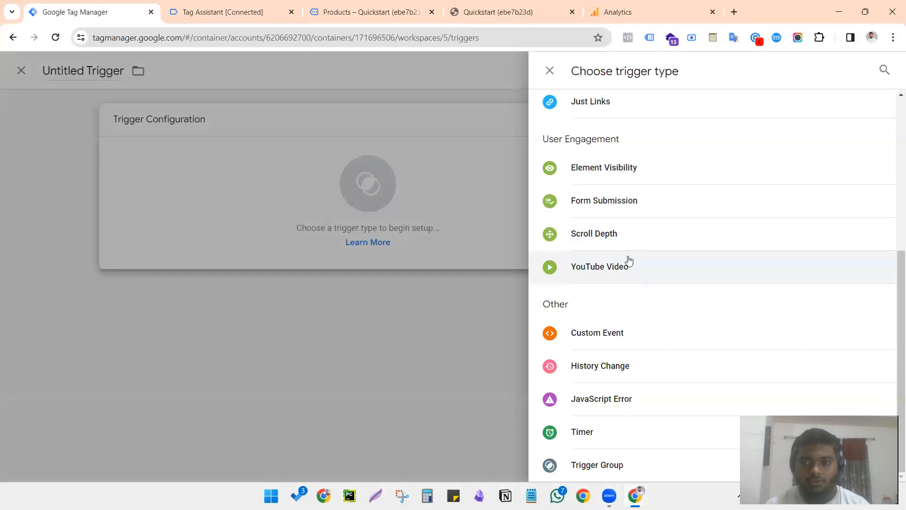
pyautogui.scroll(1, 638, 285)
pyautogui.scroll(1, 638, 286)
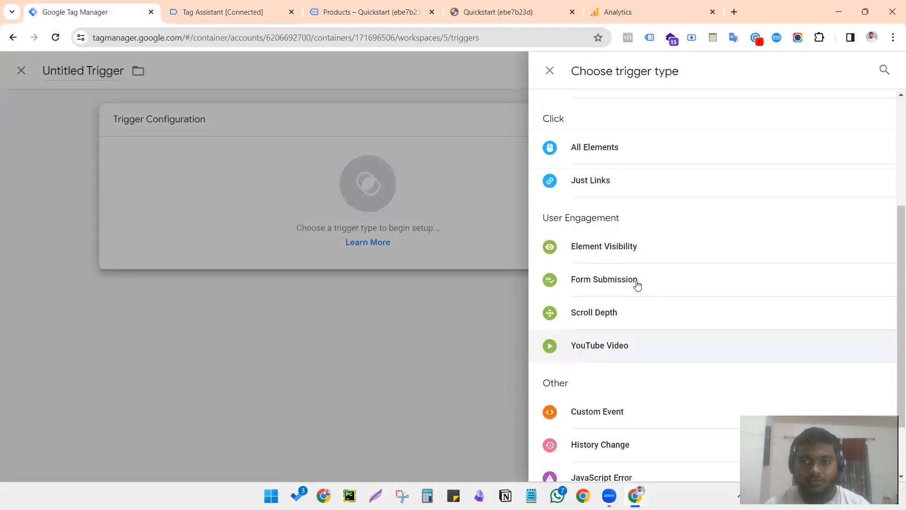
pyautogui.click(590, 183)
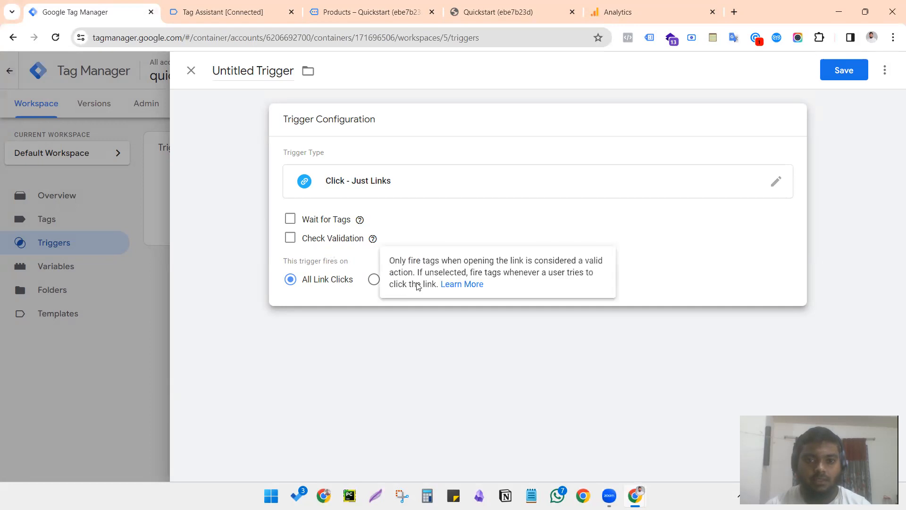
# - Set the trigger to fire on Some Link Clicks, with a condition using Click URL and the equals operator
pyautogui.click(373, 279)
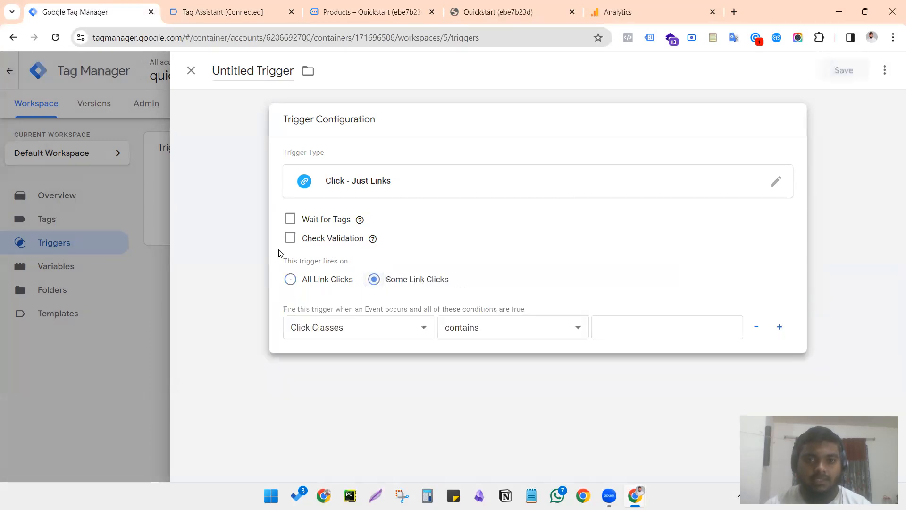
pyautogui.click(334, 332)
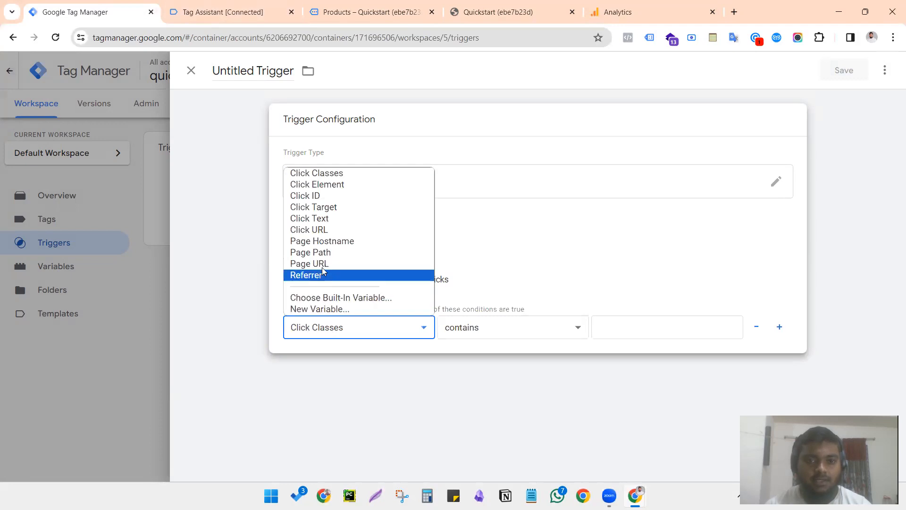
pyautogui.click(315, 230)
pyautogui.click(465, 328)
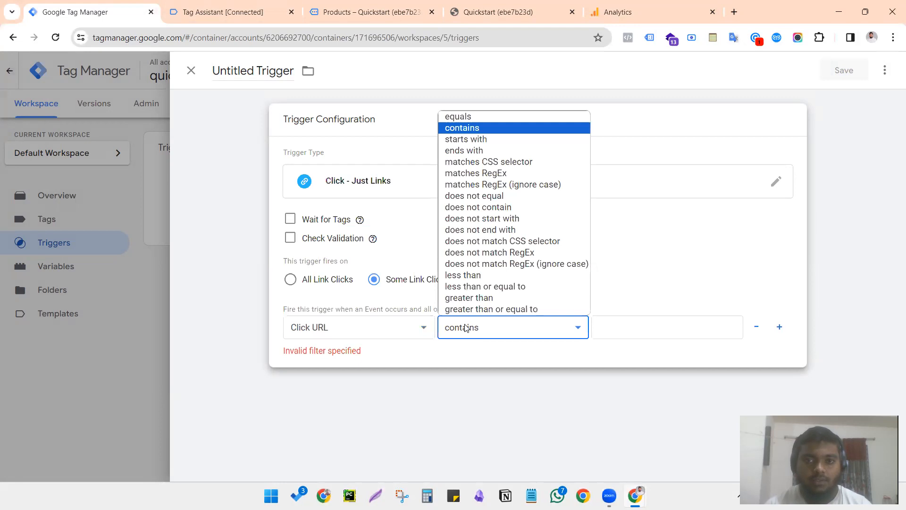
pyautogui.click(455, 118)
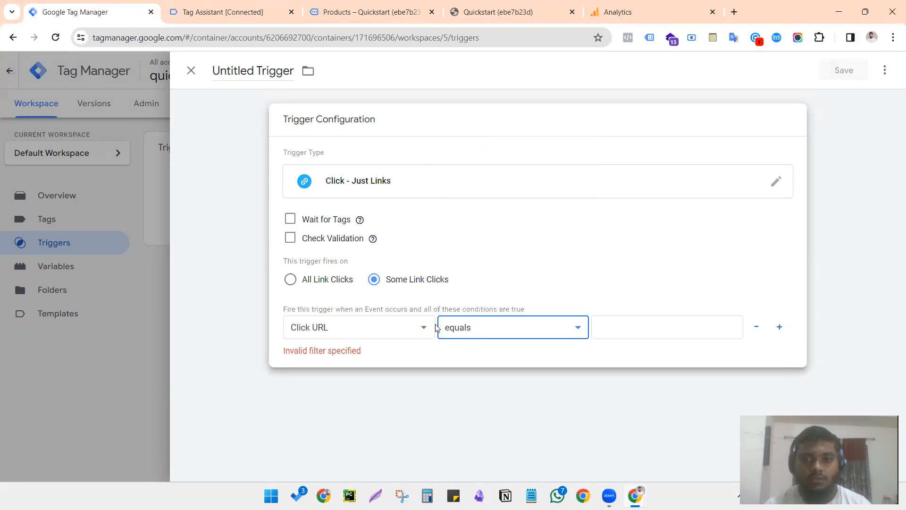
# - Return the connected store to its home page and check the Shop products link against the Click URL in Tag Assistant
pyautogui.click(227, 12)
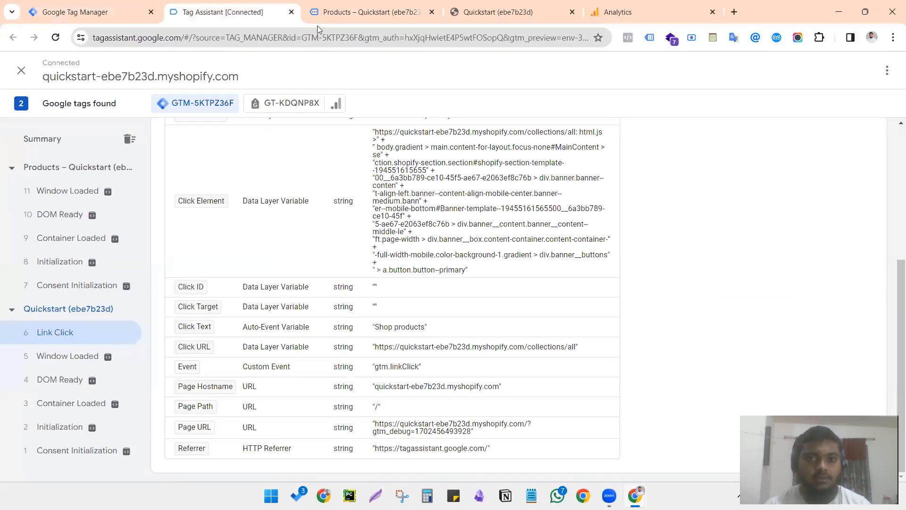
pyautogui.click(350, 10)
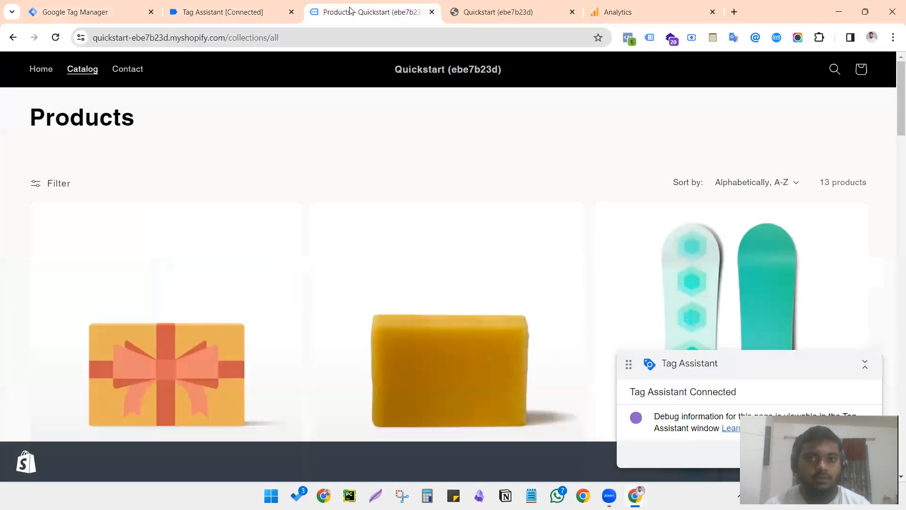
pyautogui.click(14, 38)
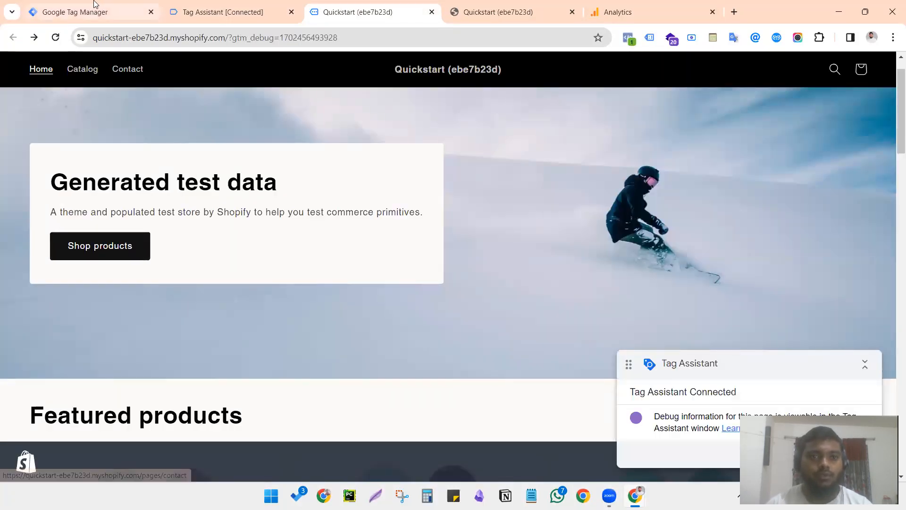
pyautogui.click(208, 16)
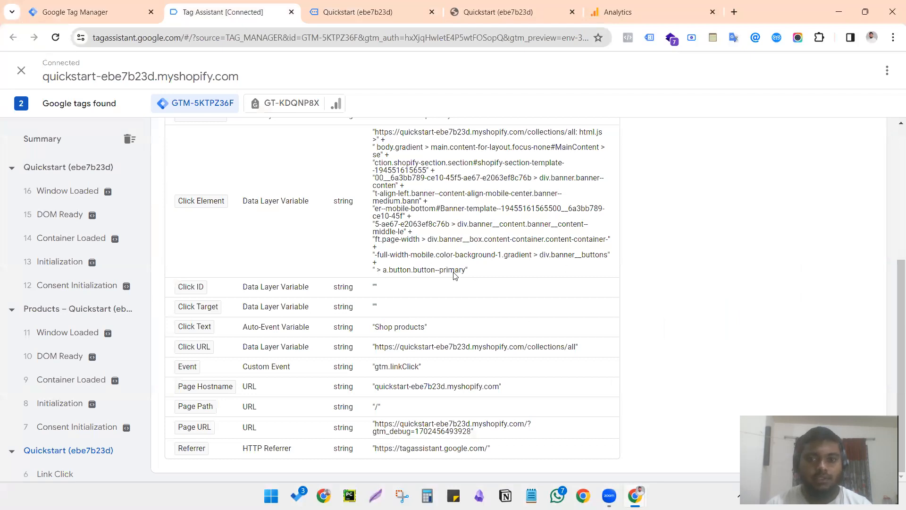
pyautogui.click(89, 11)
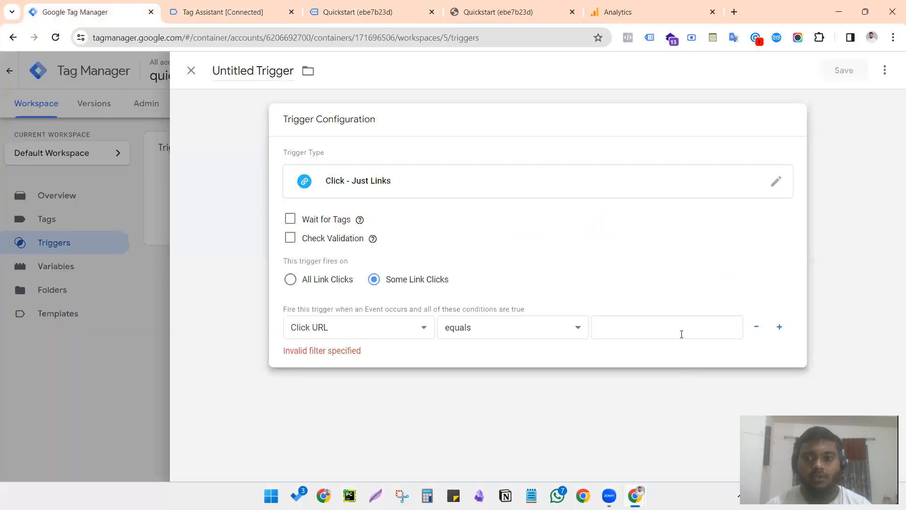
pyautogui.click(345, 12)
pyautogui.rightClick(116, 241)
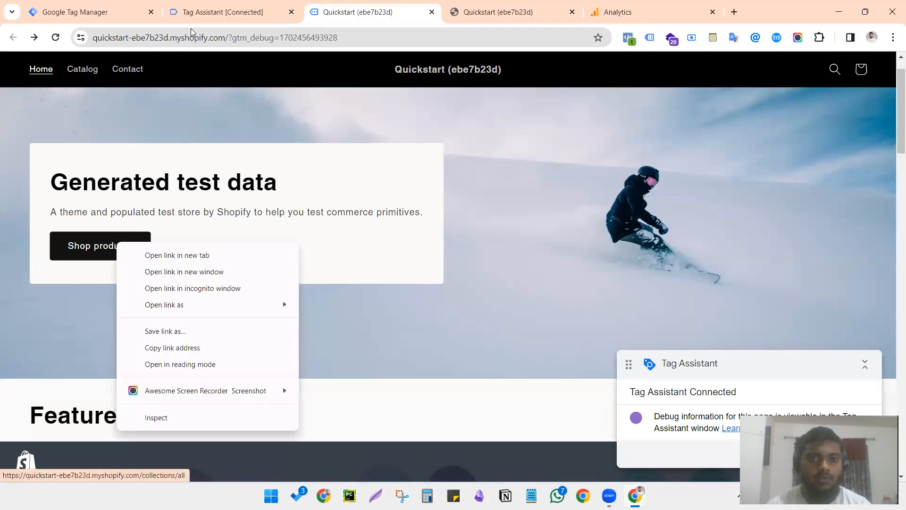
pyautogui.click(207, 11)
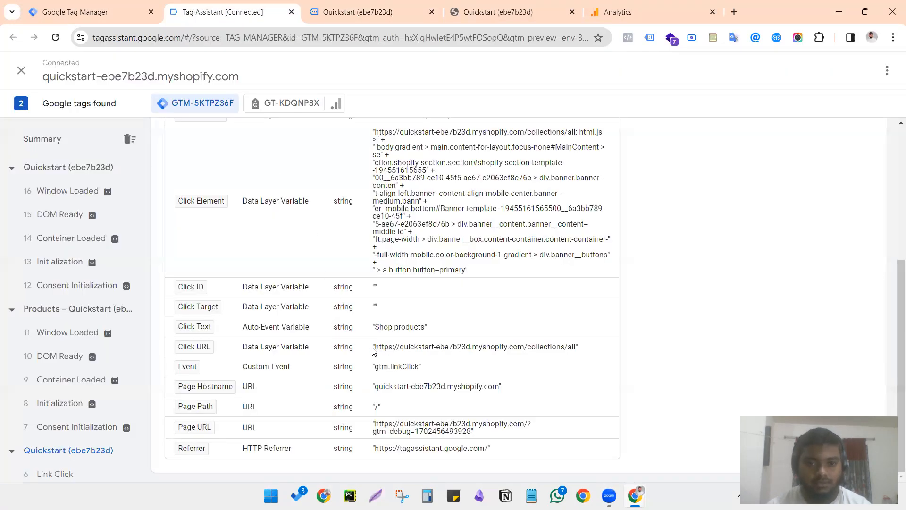
pyautogui.moveTo(376, 349); pyautogui.dragTo(576, 348)
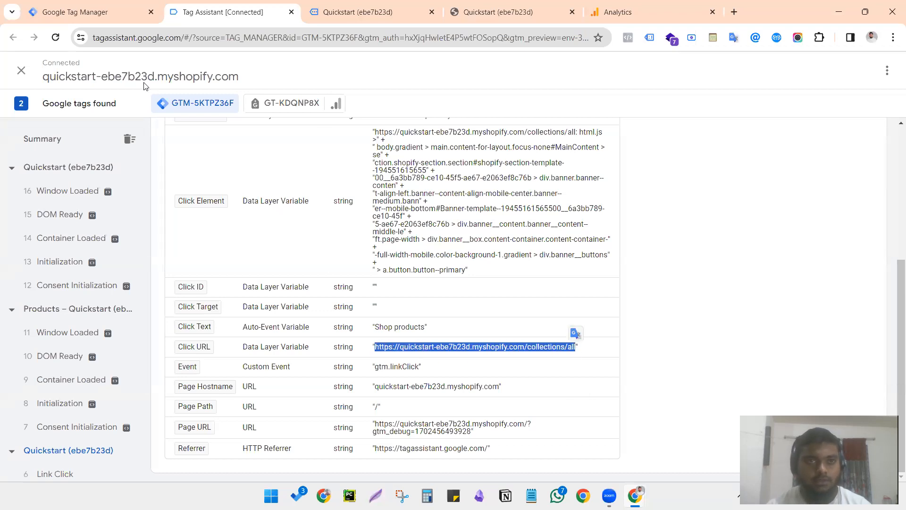
pyautogui.click(105, 22)
pyautogui.click(643, 328)
pyautogui.hotkey('ctrl', 'v')
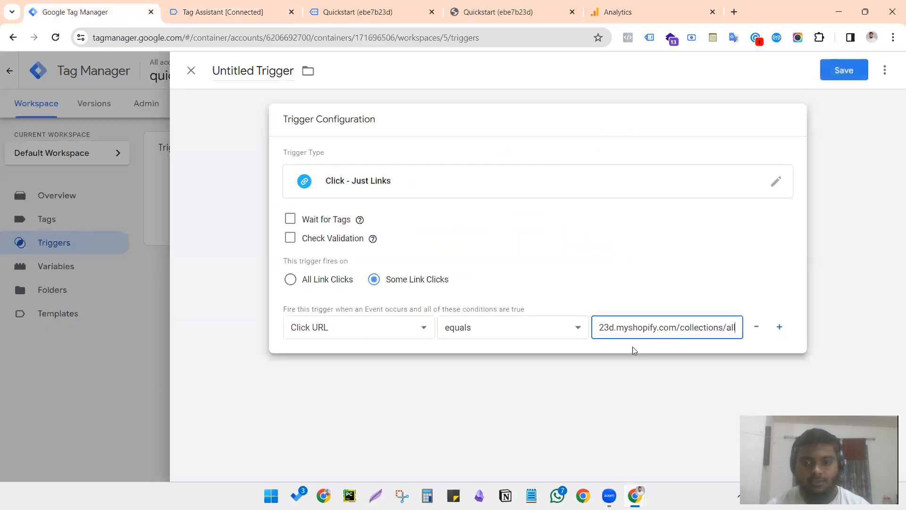
pyautogui.click(338, 390)
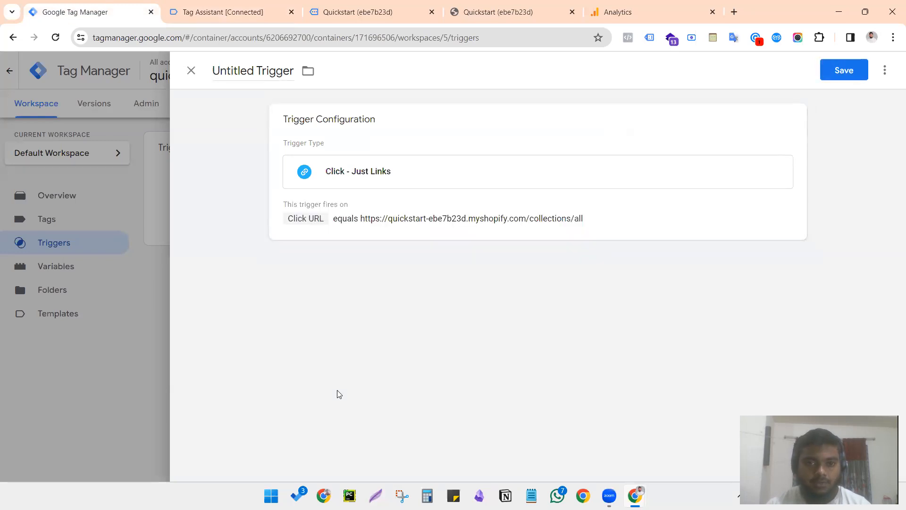
pyautogui.click(600, 204)
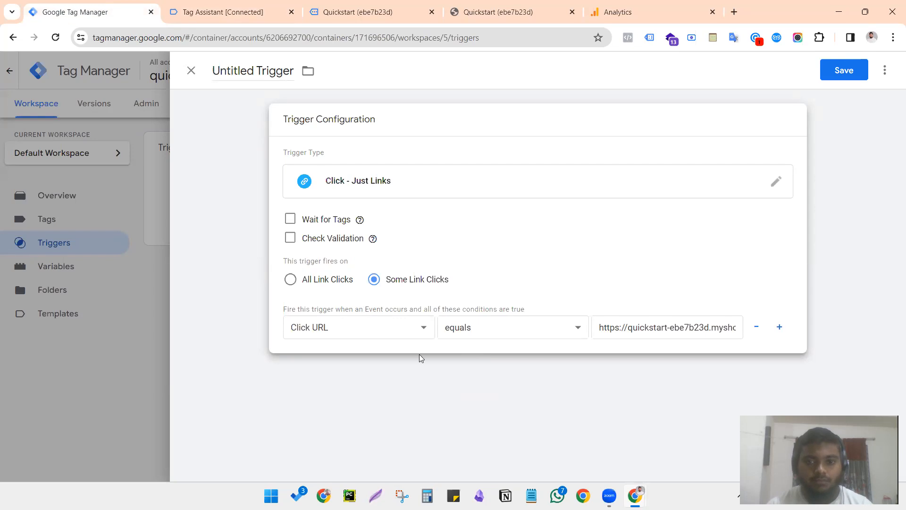
pyautogui.click(488, 375)
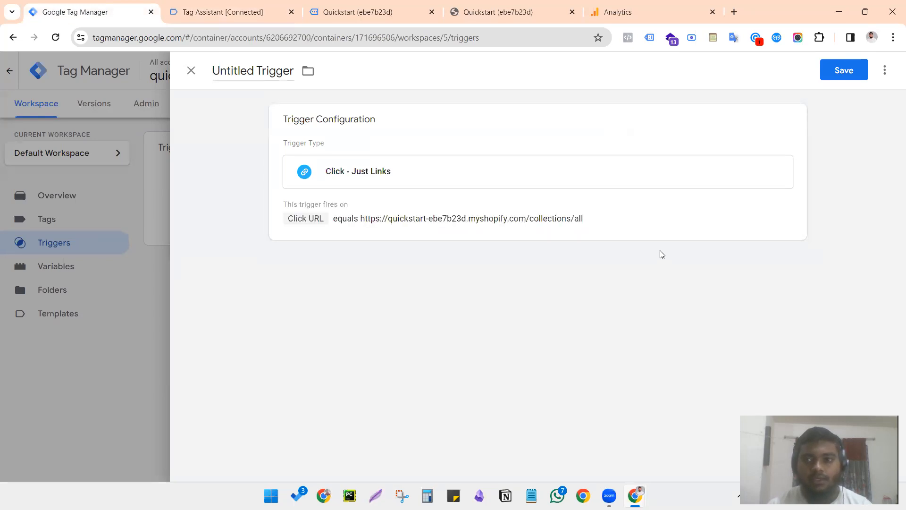
pyautogui.click(520, 126)
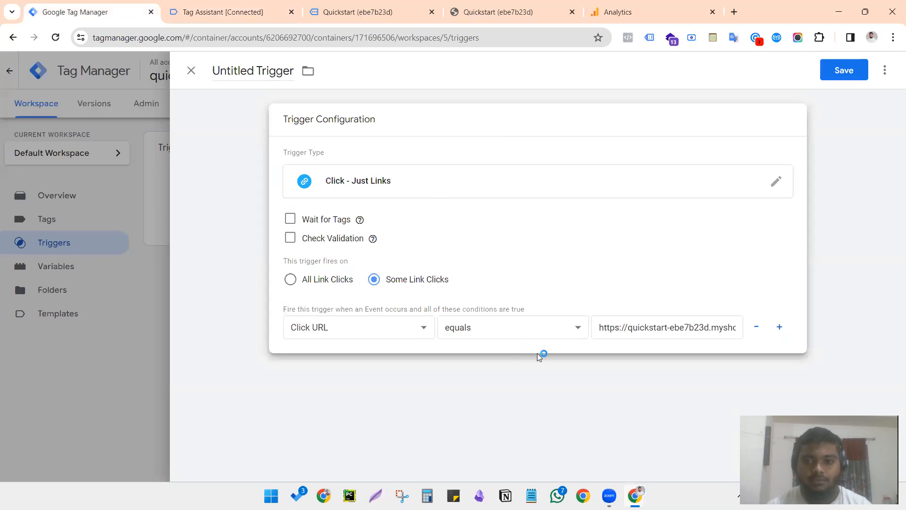
pyautogui.click(776, 182)
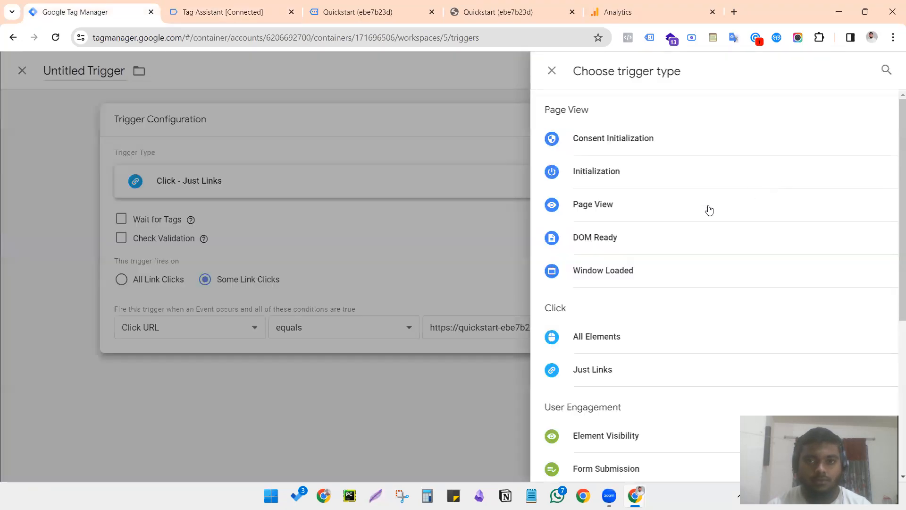
pyautogui.click(420, 207)
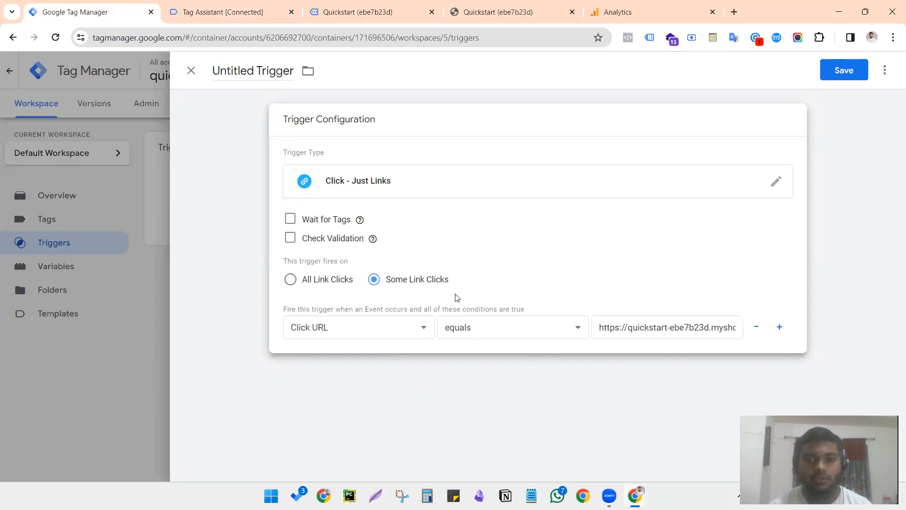
# - Save the trigger under the name "Just Links | Shopping Button"
pyautogui.click(844, 70)
pyautogui.click(416, 217)
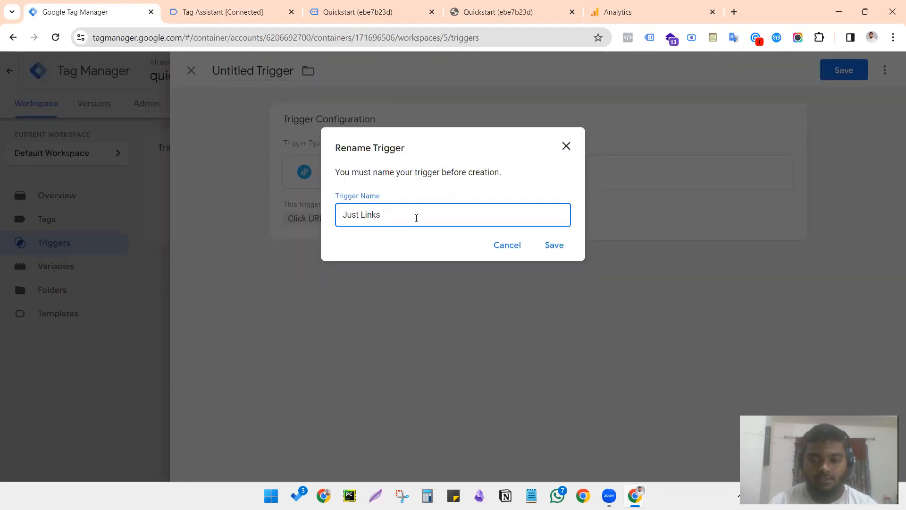
pyautogui.write('| Shopping')
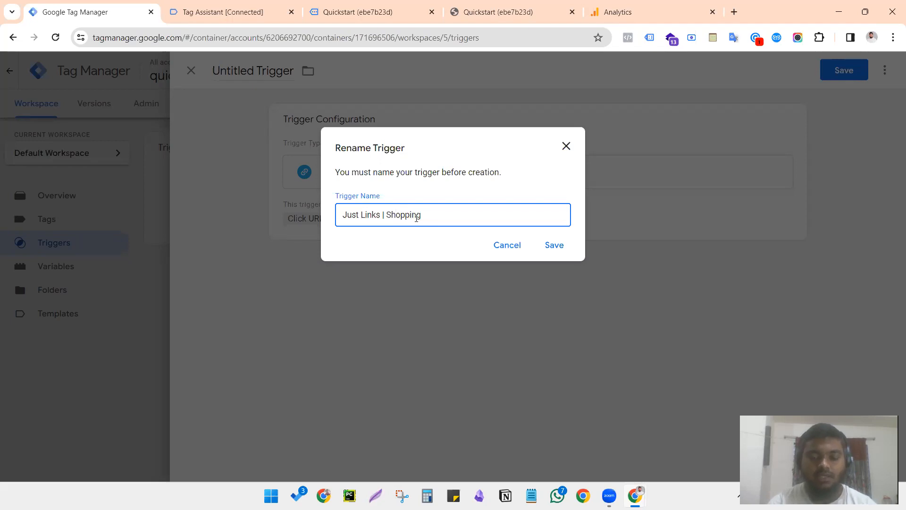
pyautogui.write(' Button')
pyautogui.click(556, 245)
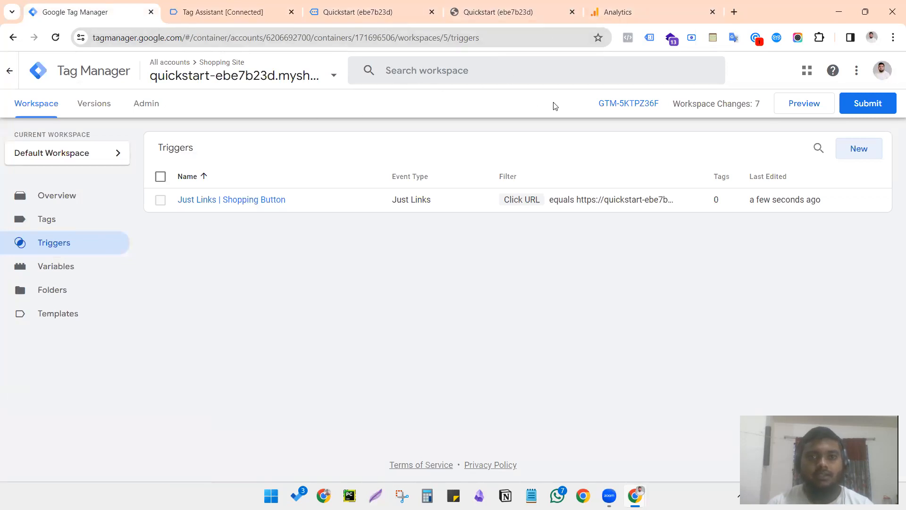
# - In Google Analytics, copy the measurement ID from the Shopify Site (Test) web stream's details and close them
pyautogui.click(638, 21)
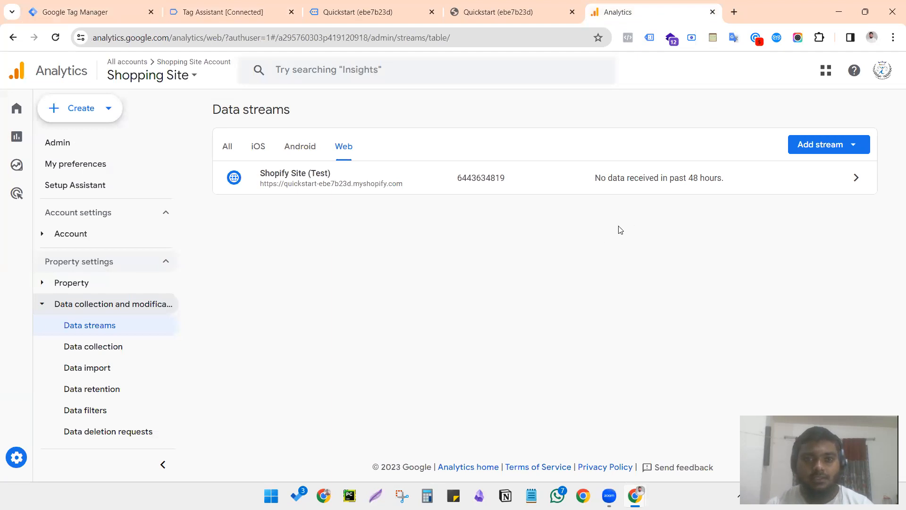
pyautogui.moveTo(33, 241)
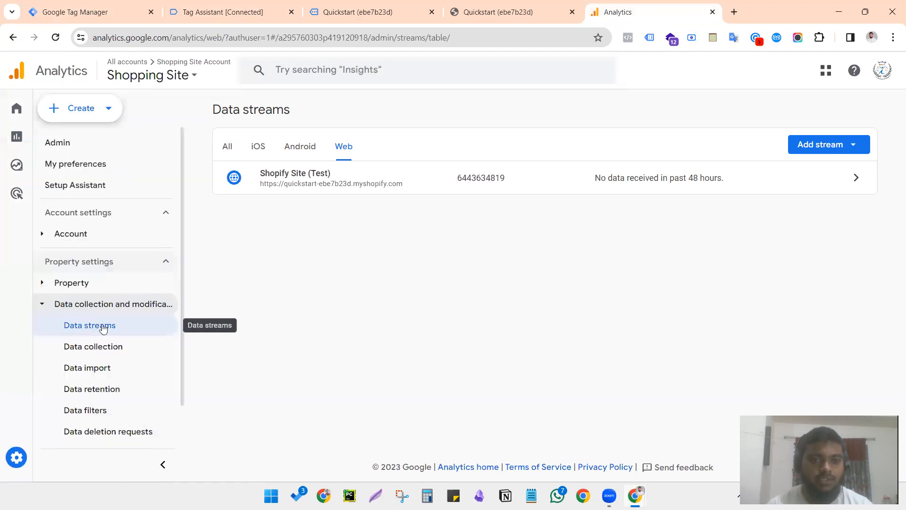
pyautogui.click(745, 178)
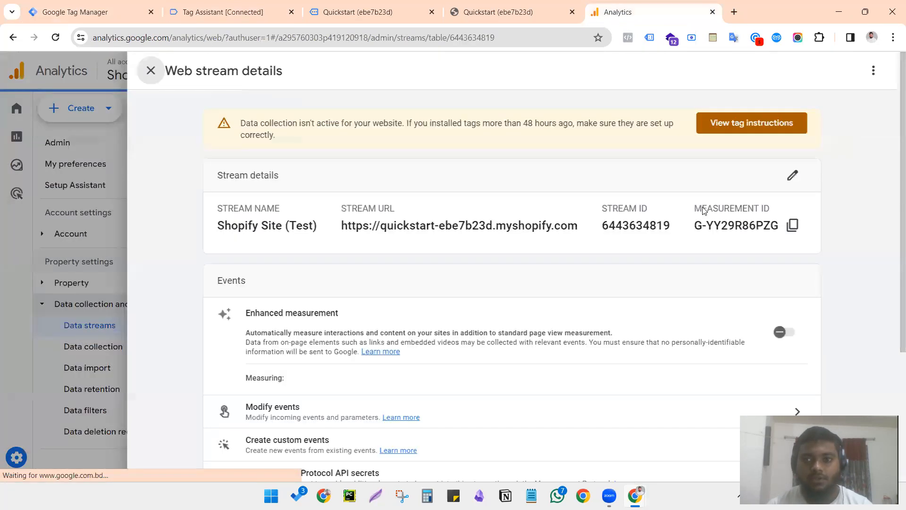
pyautogui.click(790, 228)
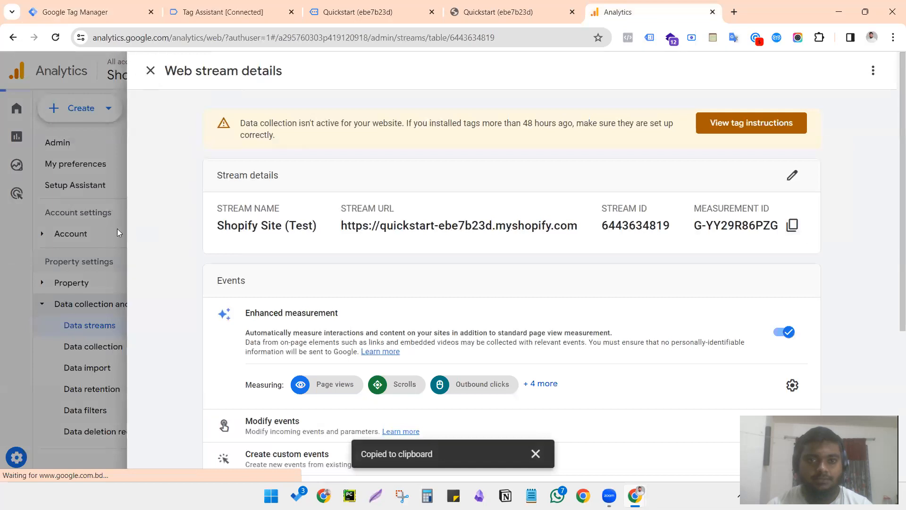
pyautogui.click(75, 198)
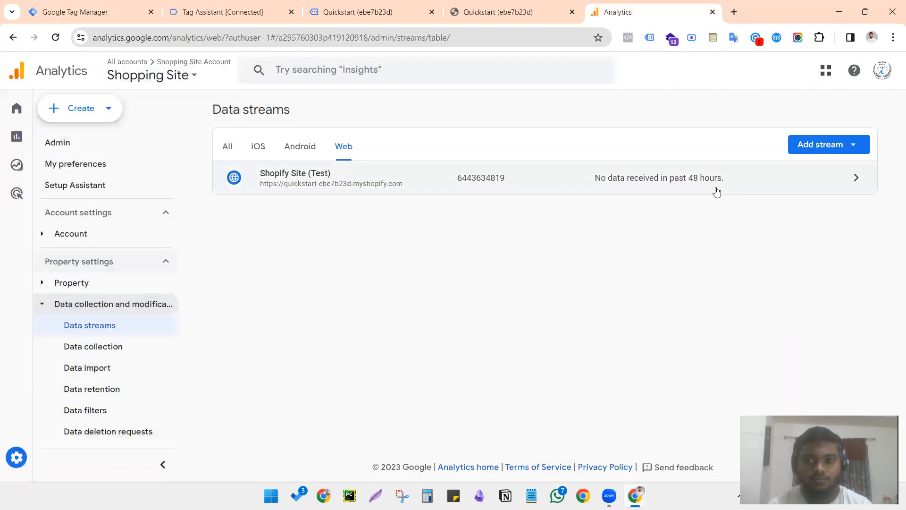
# - In Google Tag Manager, create a new tag of the type Google Analytics: GA4 Event
pyautogui.click(105, 15)
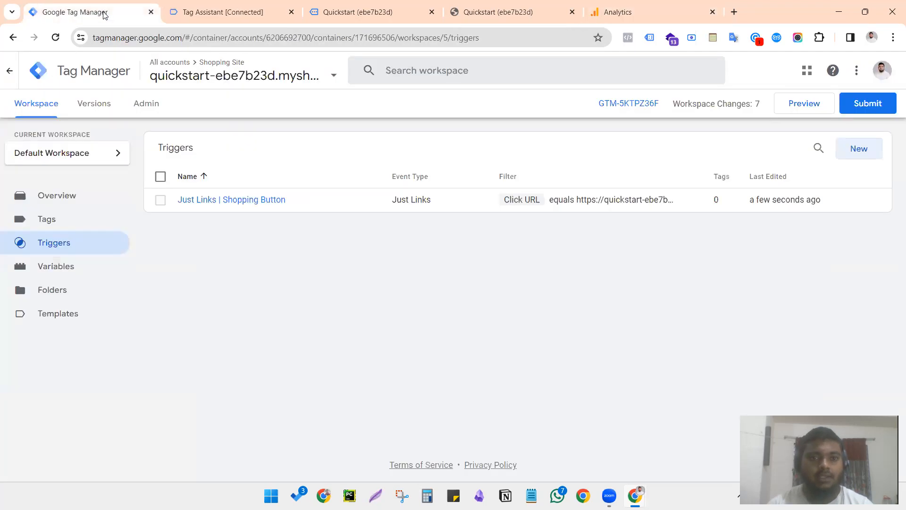
pyautogui.click(63, 226)
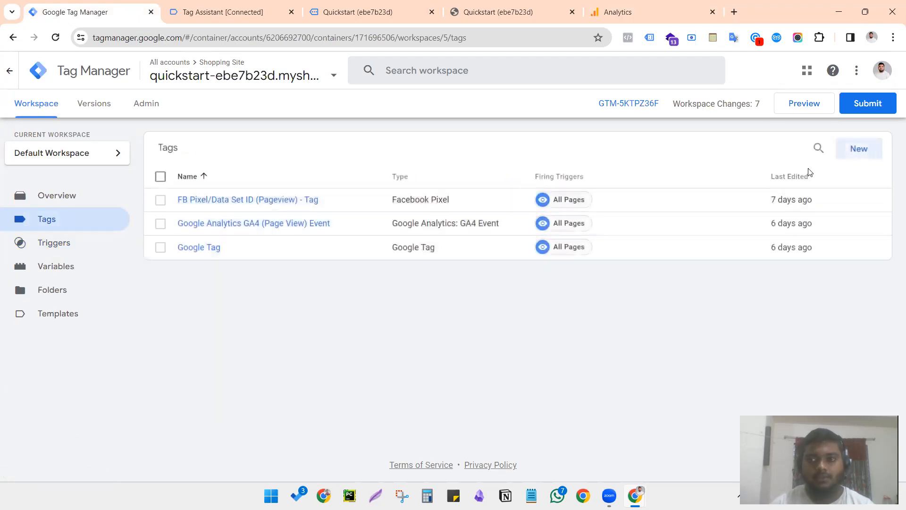
pyautogui.click(855, 156)
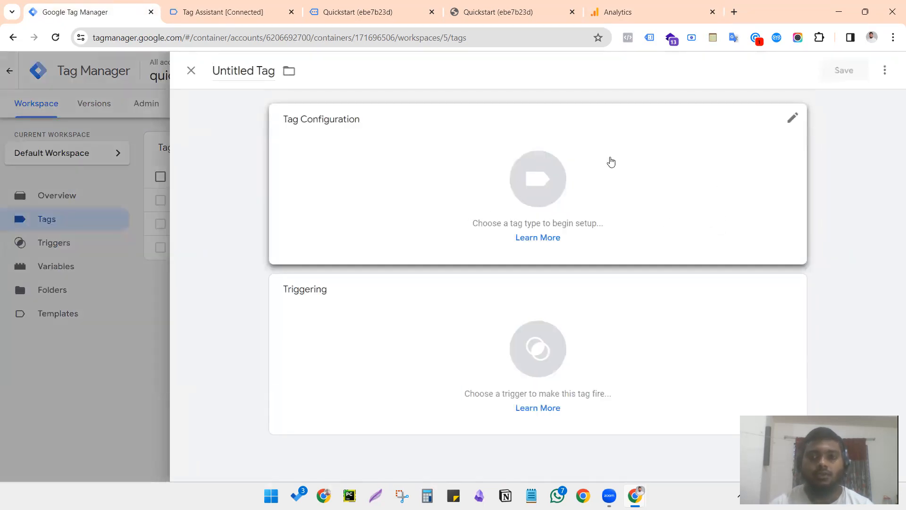
pyautogui.click(448, 171)
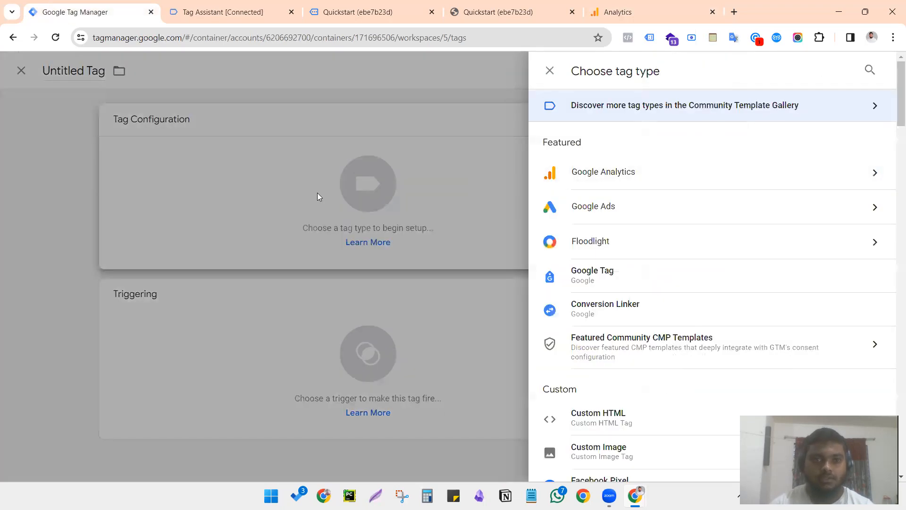
pyautogui.click(614, 174)
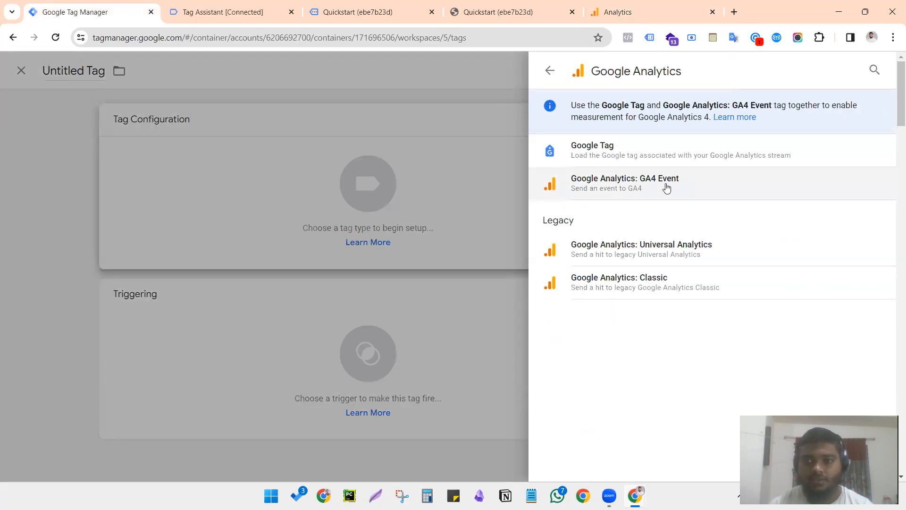
pyautogui.click(654, 195)
# - Set the GA4 Event tag's Measurement ID to G-YY29R86PZG
pyautogui.click(330, 245)
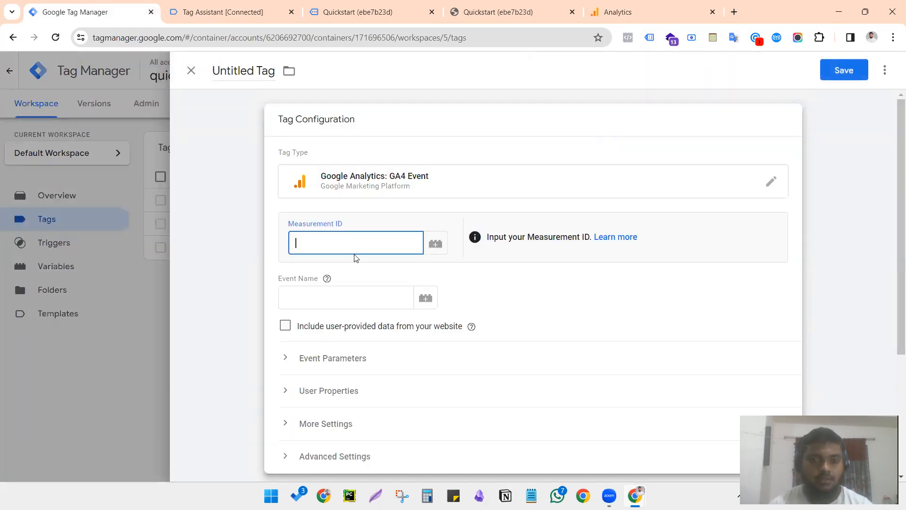
pyautogui.hotkey('ctrl', 'v')
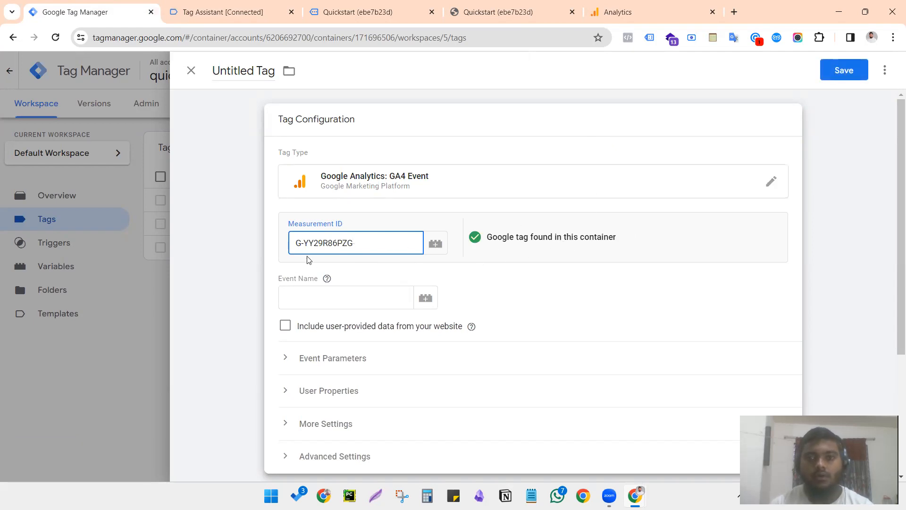
pyautogui.click(327, 271)
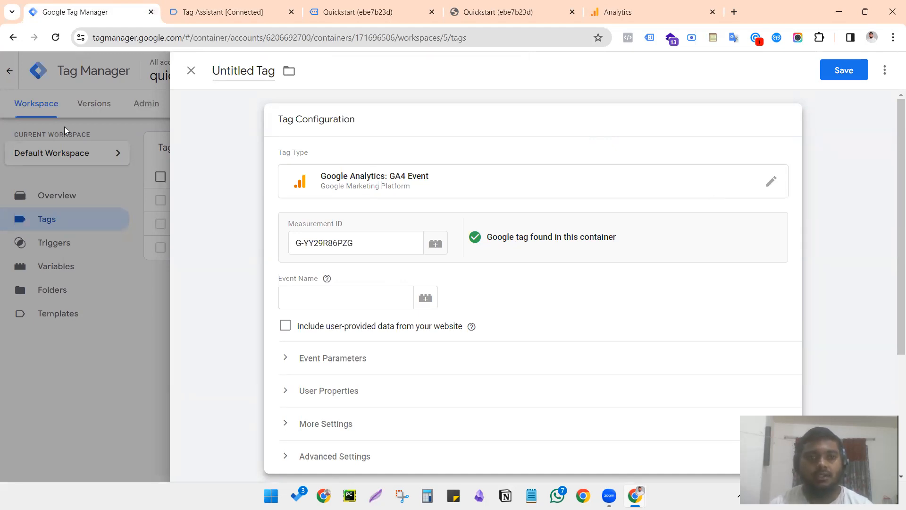
# - Set the GA4 Event tag's event name to Shop_Button_Click
pyautogui.click(336, 293)
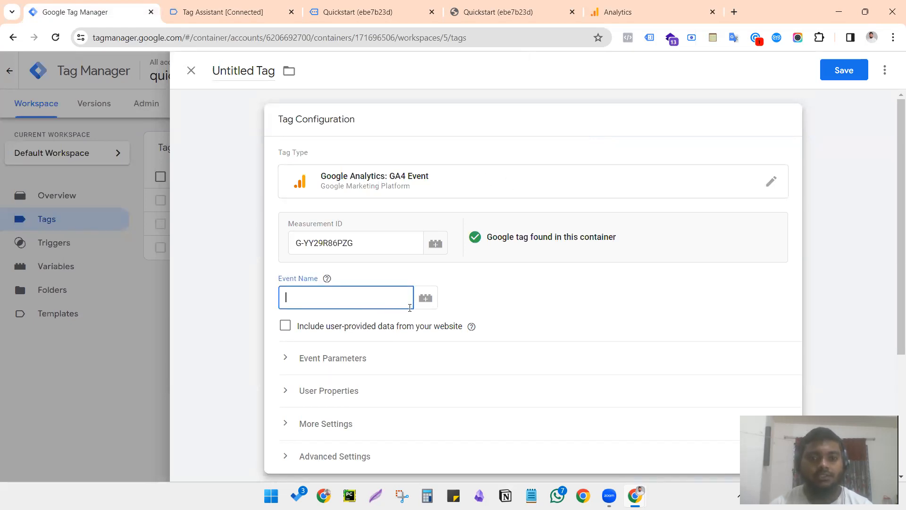
pyautogui.click(264, 10)
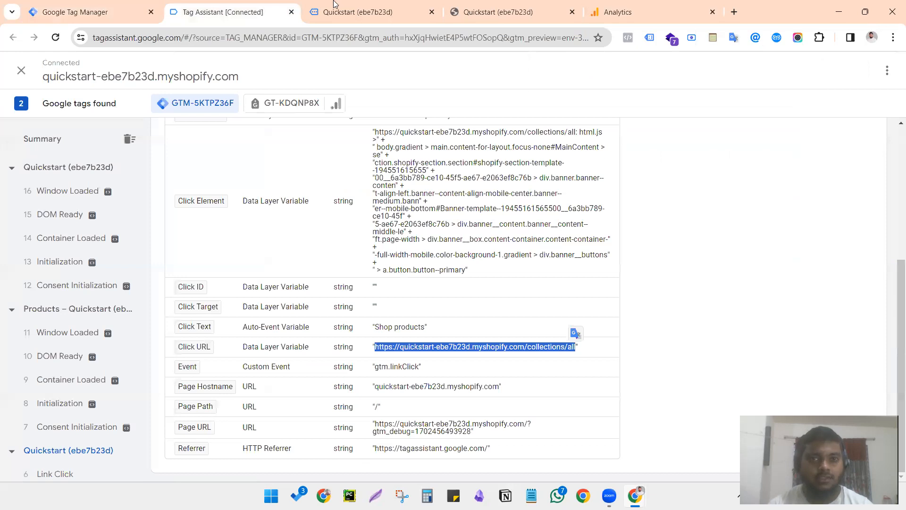
pyautogui.click(334, 6)
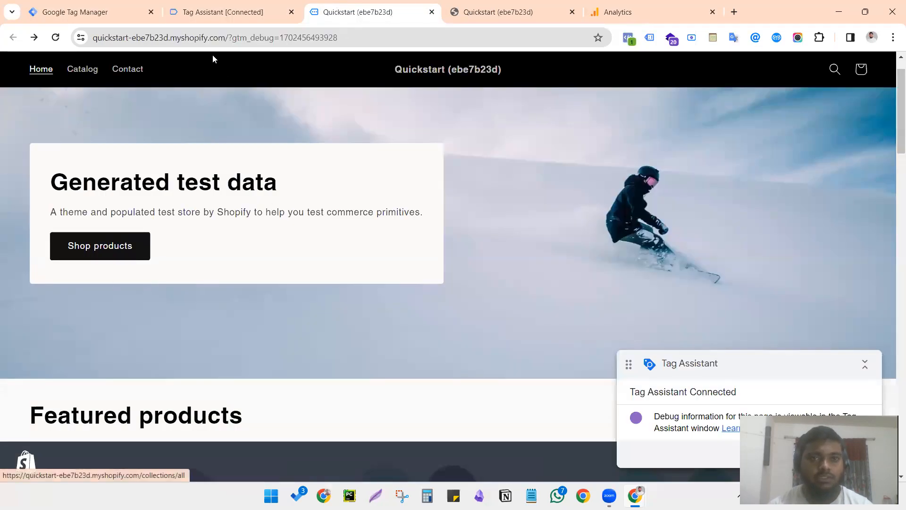
pyautogui.click(246, 11)
pyautogui.click(93, 10)
pyautogui.click(474, 307)
pyautogui.click(303, 290)
pyautogui.write('Shop')
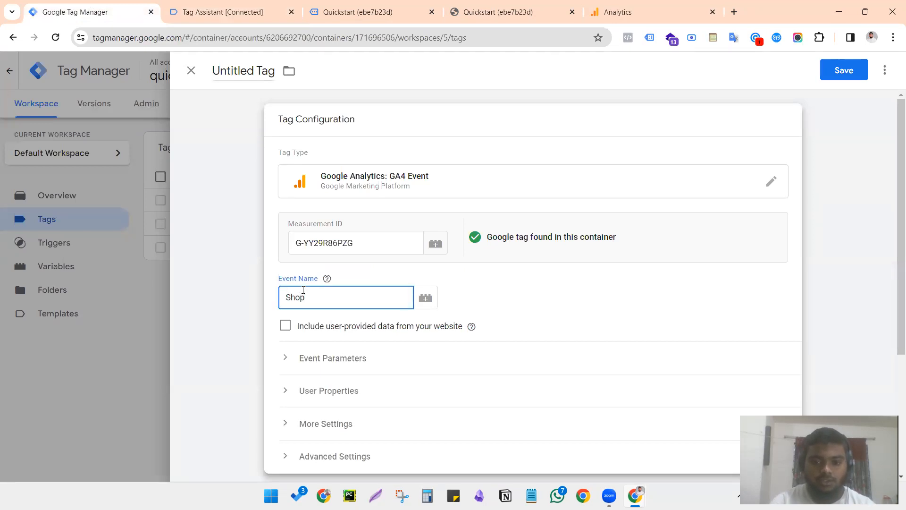
pyautogui.write('_Button')
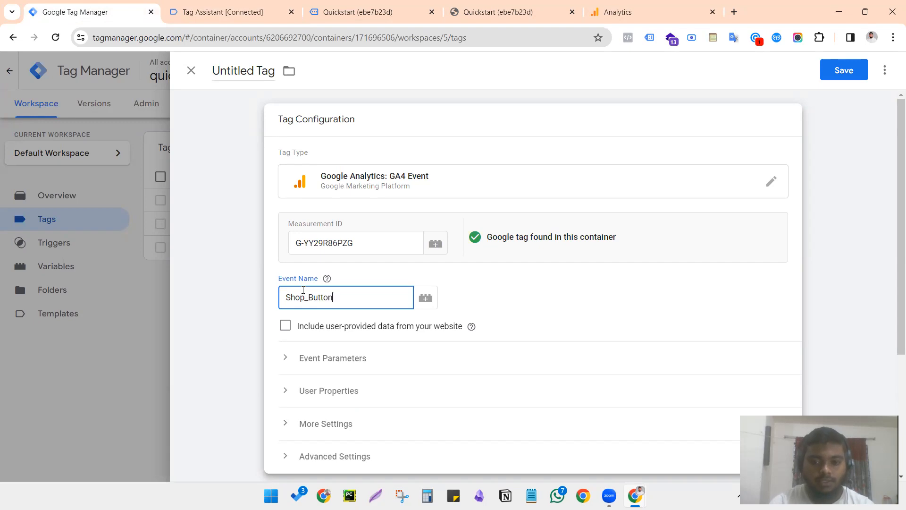
pyautogui.write('_Click')
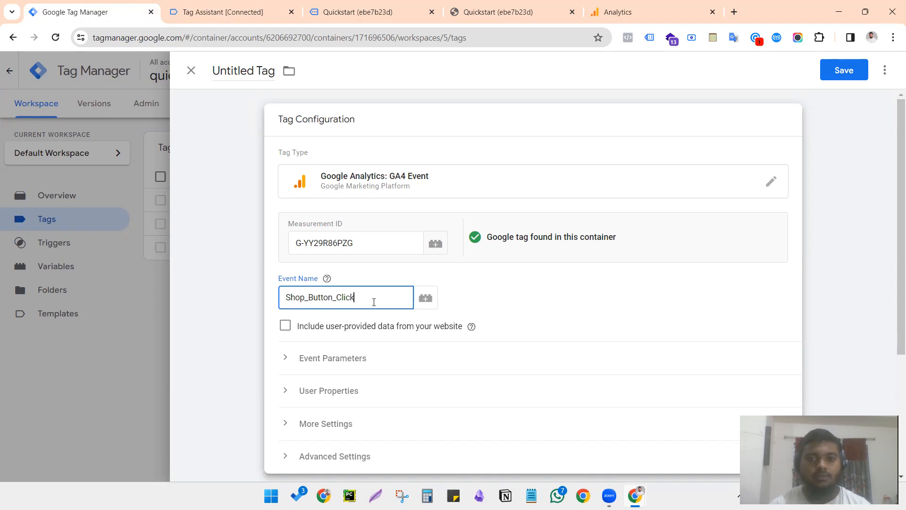
pyautogui.click(243, 13)
pyautogui.click(313, 20)
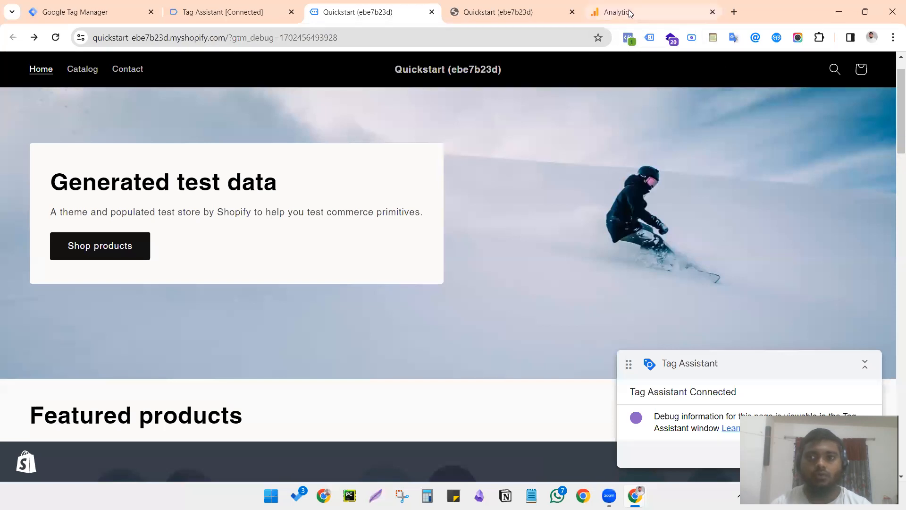
pyautogui.click(203, 15)
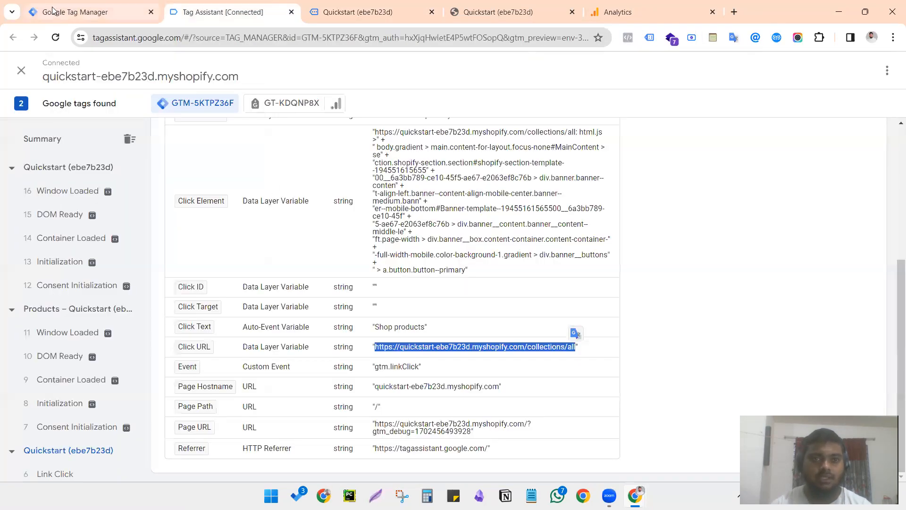
pyautogui.click(71, 13)
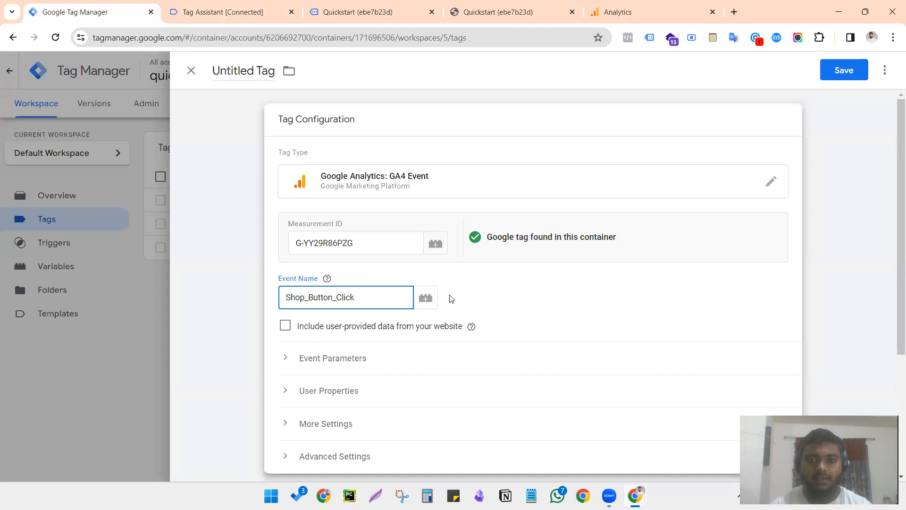
# - Assign the "Just Links | Shopping Button" trigger to the untitled GA4 Event tag
pyautogui.scroll(-3, 451, 298)
pyautogui.click(350, 413)
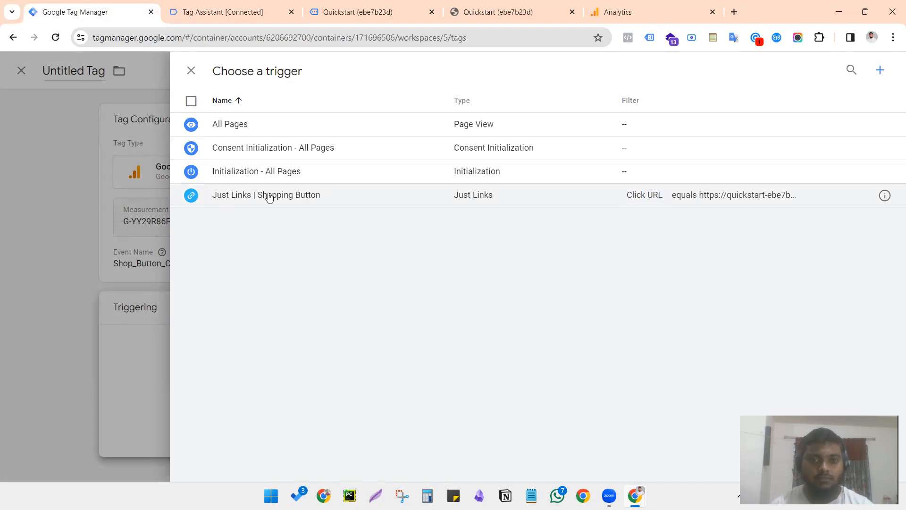
pyautogui.click(268, 197)
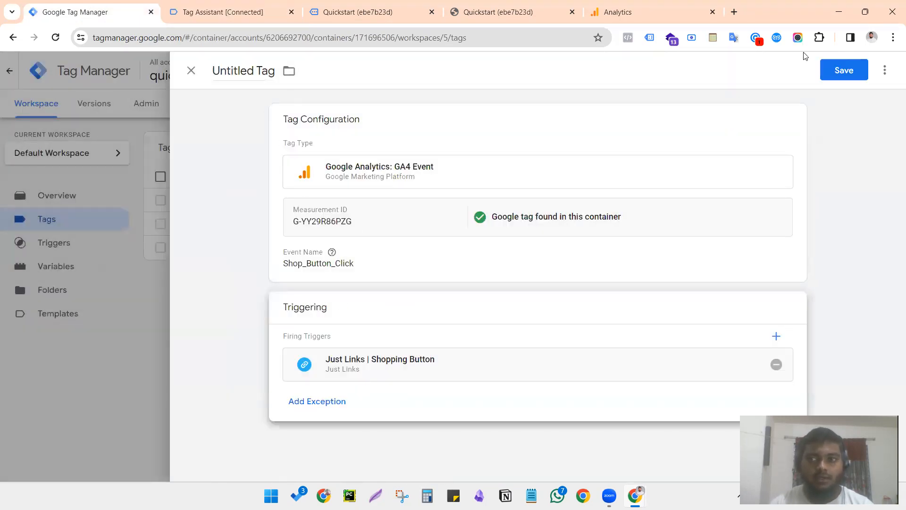
# - Try to save the tag under the name "GA4 Event - Shopping Button Click" and close it unsaved
pyautogui.click(829, 70)
pyautogui.click(366, 224)
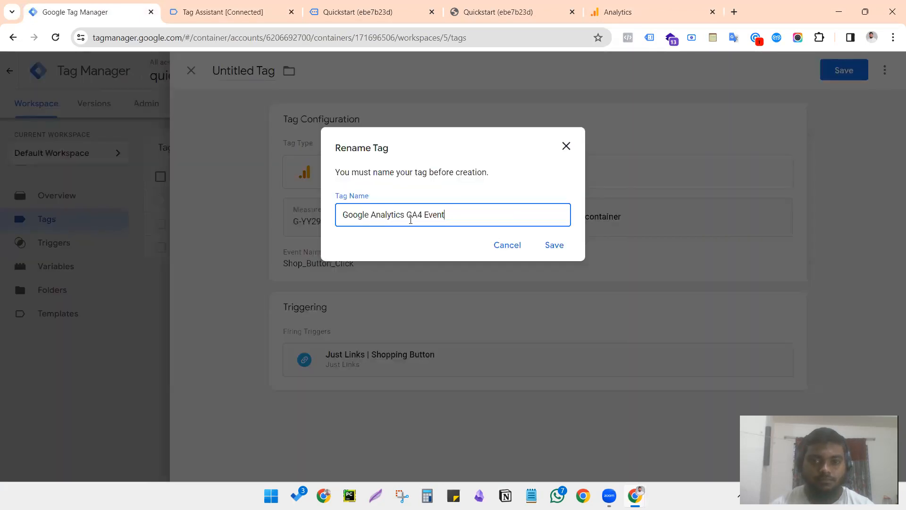
pyautogui.moveTo(407, 219); pyautogui.dragTo(202, 238)
pyautogui.press('BackSpace')
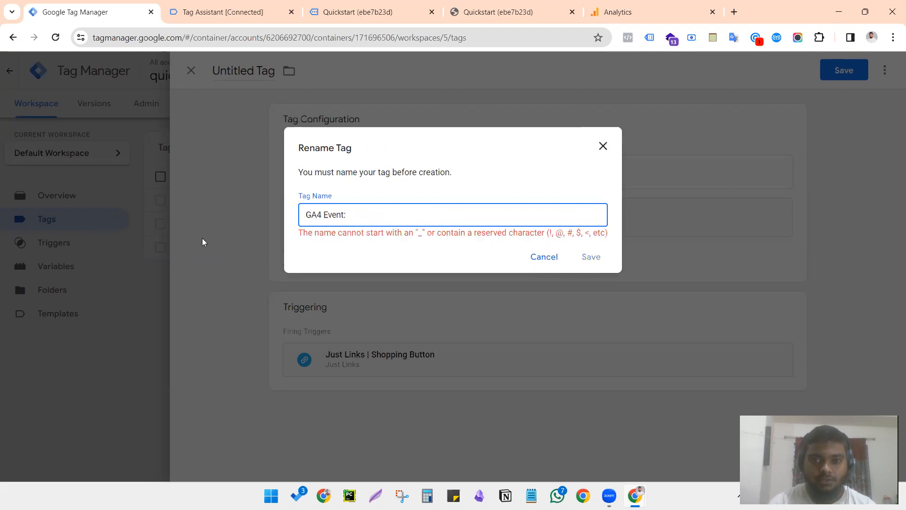
pyautogui.press('BackSpace')
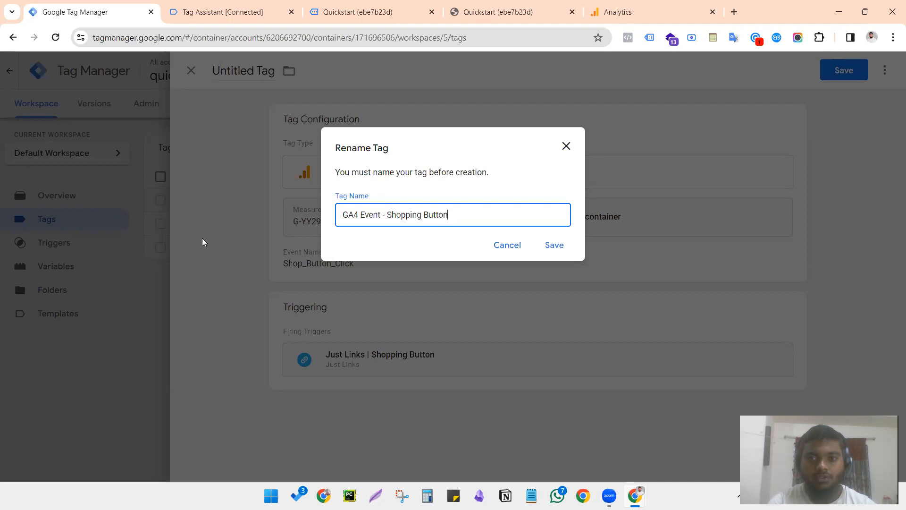
pyautogui.click(572, 247)
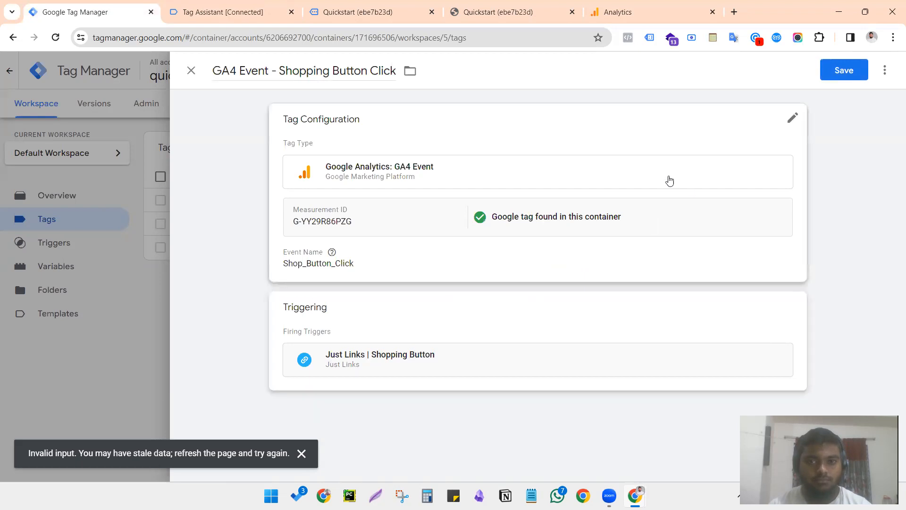
pyautogui.click(844, 70)
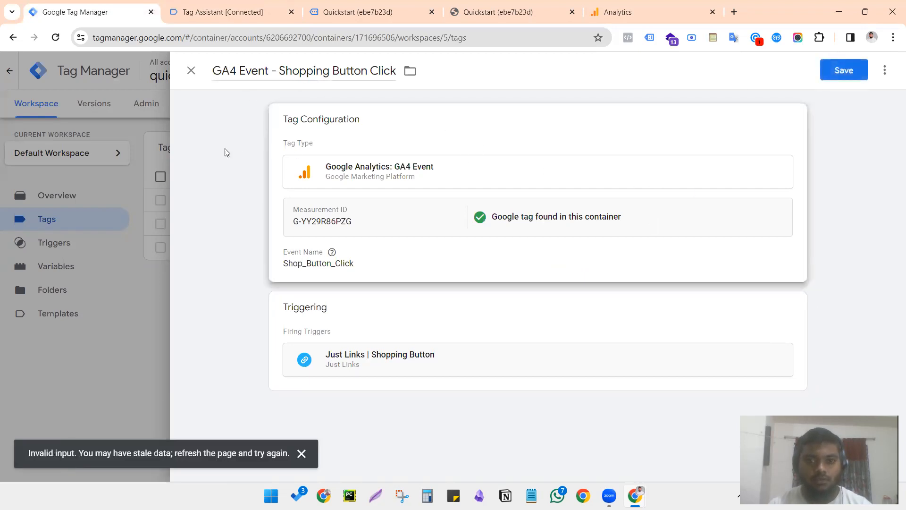
pyautogui.click(192, 70)
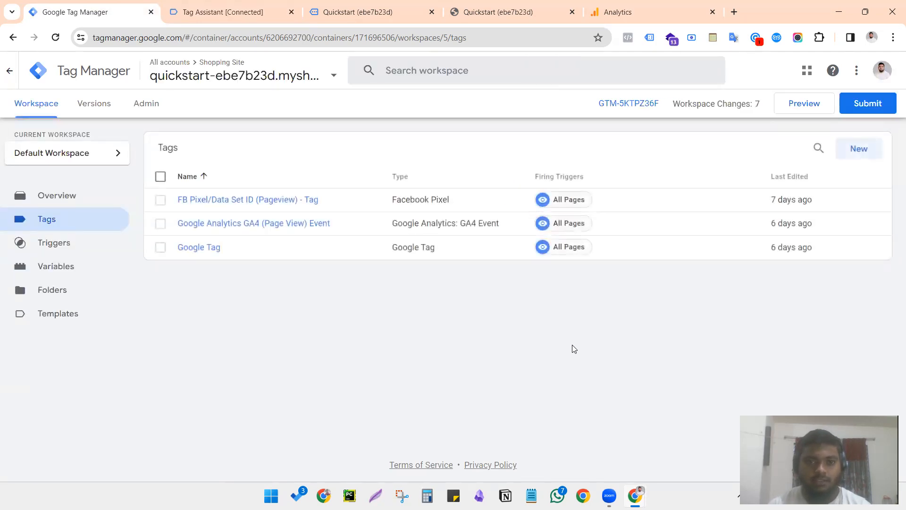
# - Create a new Google Analytics: GA4 Event tag with the Measurement ID G-YY29R86PZG
pyautogui.click(846, 144)
pyautogui.click(519, 206)
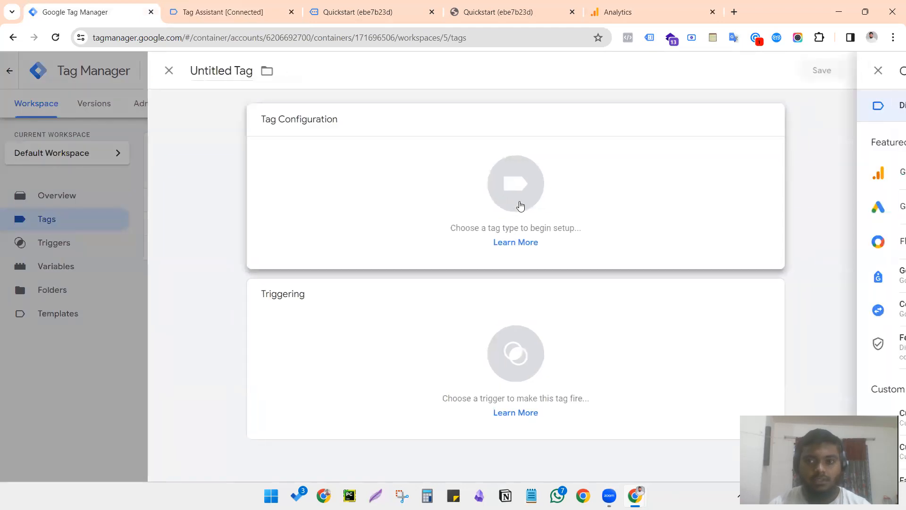
pyautogui.click(569, 182)
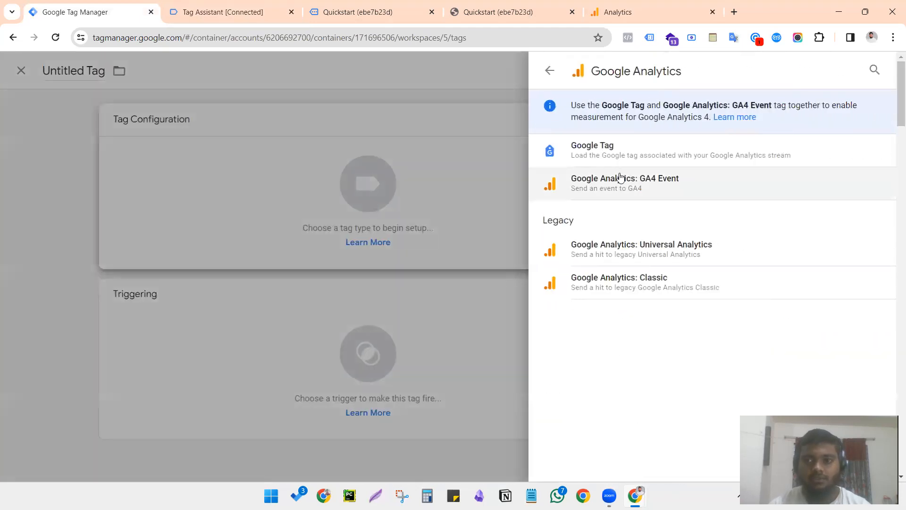
pyautogui.click(621, 178)
pyautogui.click(345, 249)
pyautogui.write('G-YY29R86PZG')
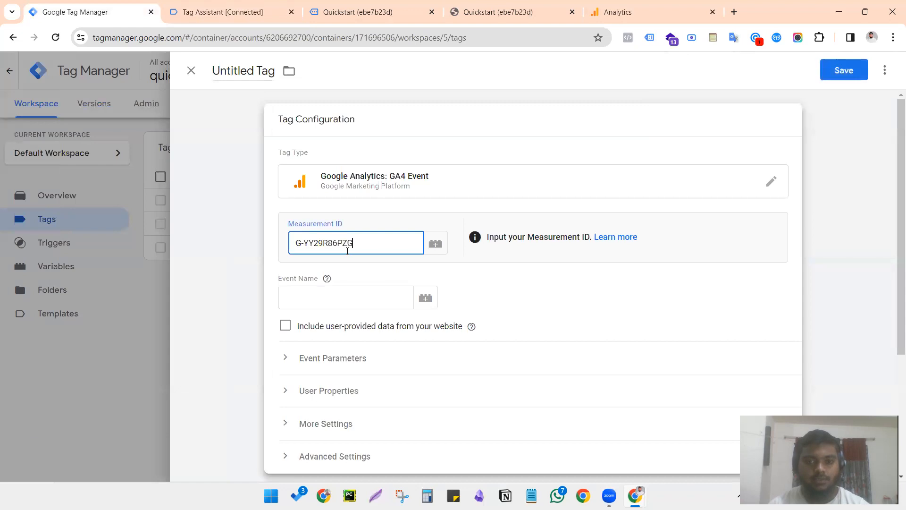
# - Set the new tag's event name to Shopping_Button and its firing trigger to "Just Links | Shopping Button"
pyautogui.click(315, 293)
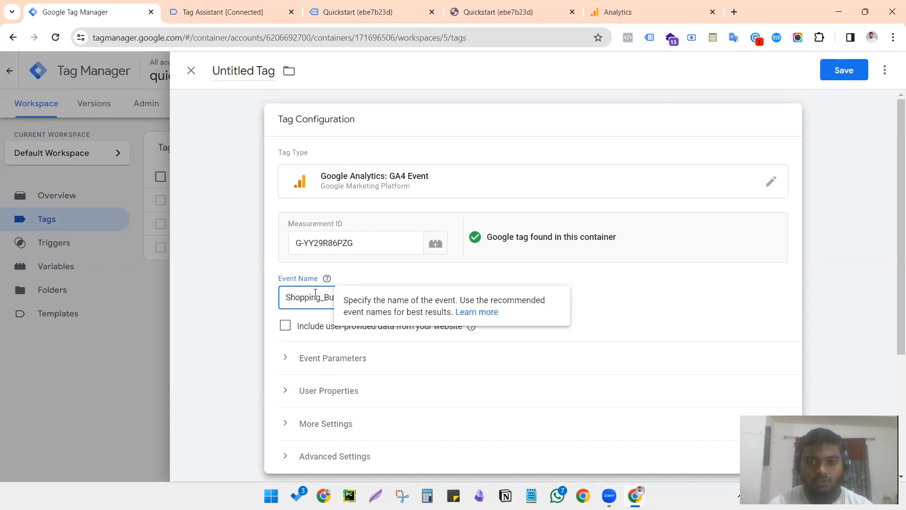
pyautogui.click(197, 288)
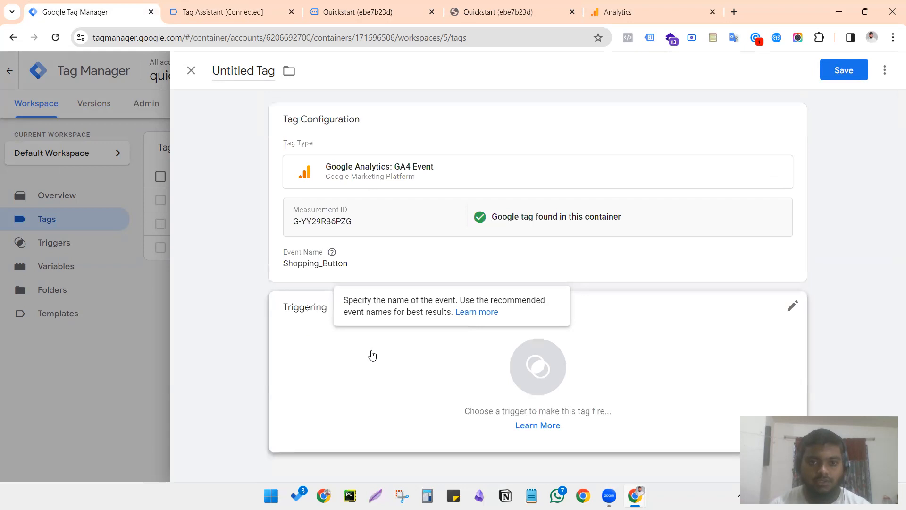
pyautogui.click(380, 384)
pyautogui.click(313, 194)
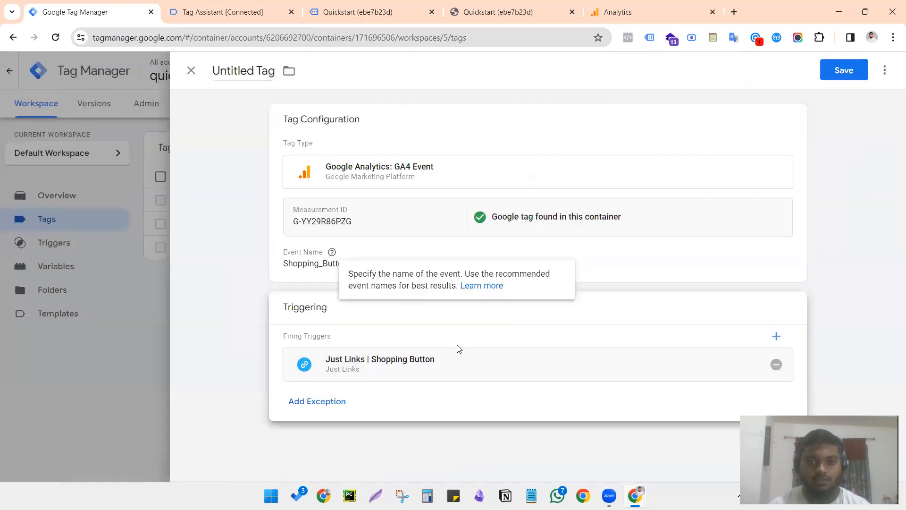
# - Save the tag under the name "Google Analytics GA4 Event - Shop Button Click"
pyautogui.click(831, 71)
pyautogui.click(462, 211)
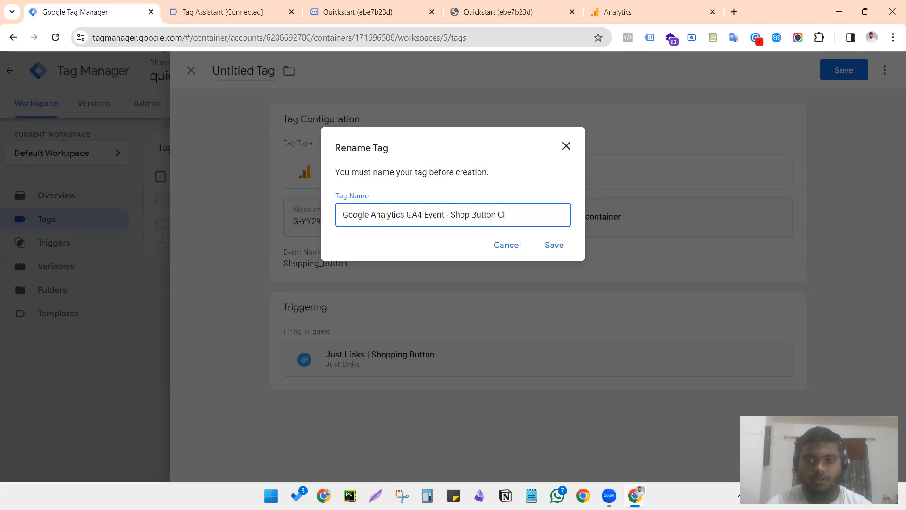
pyautogui.click(547, 255)
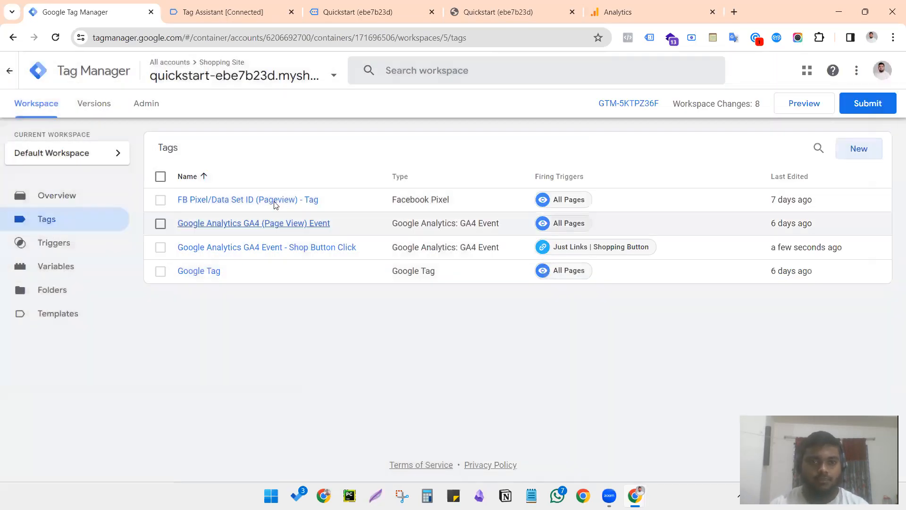
# - Publish the workspace changes to Live without a version name or description, and start preview mode from the workspace
pyautogui.click(869, 108)
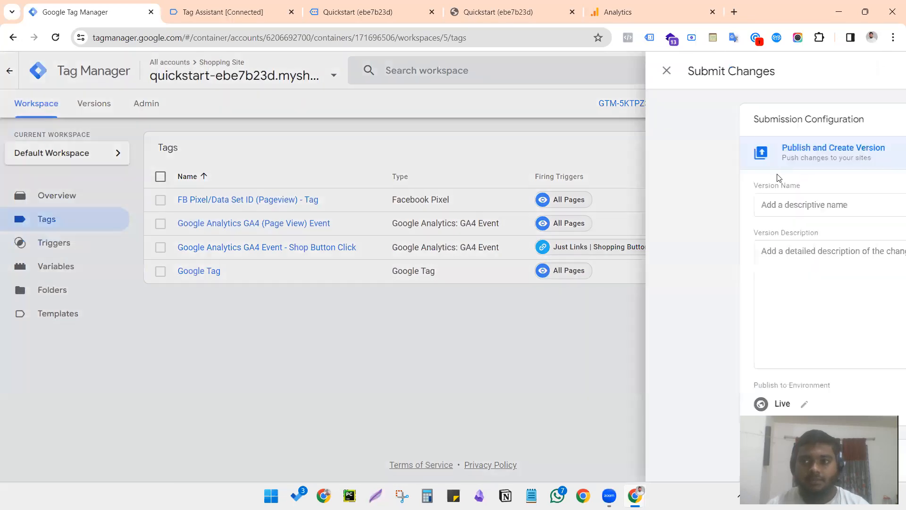
pyautogui.click(863, 70)
pyautogui.click(603, 413)
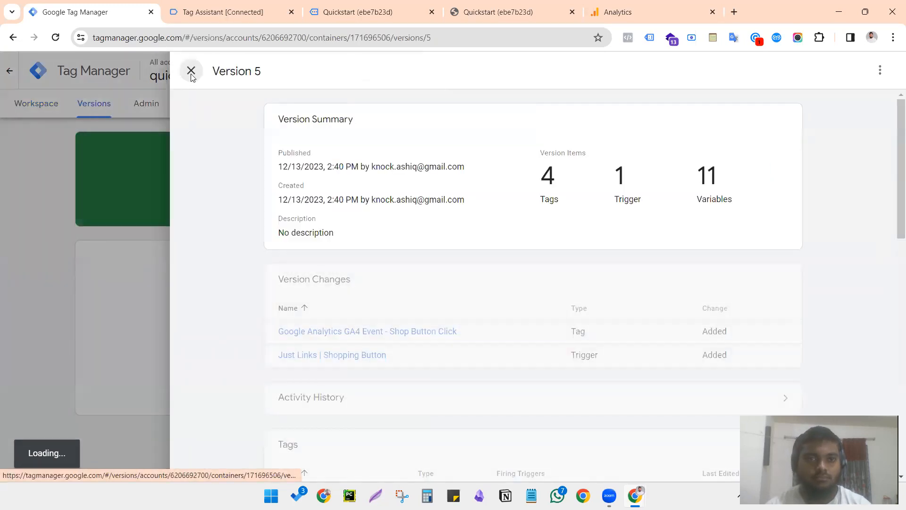
pyautogui.click(191, 71)
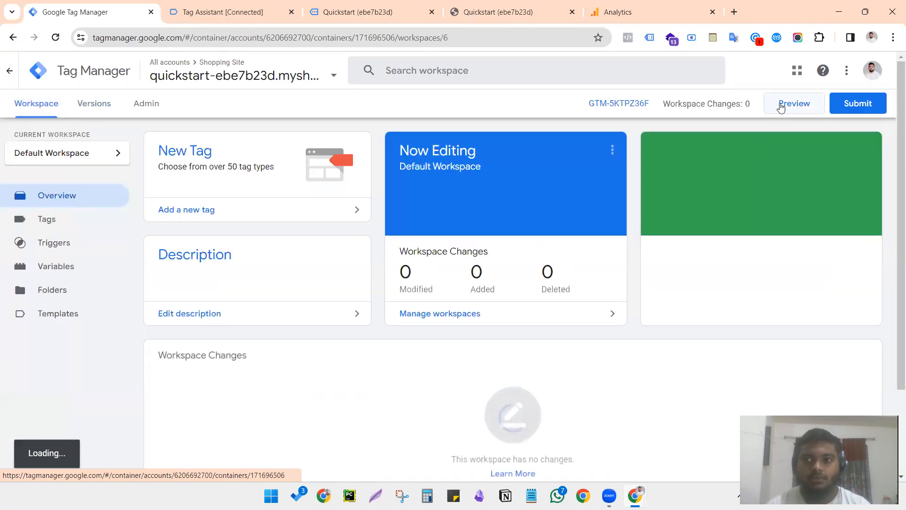
pyautogui.click(782, 108)
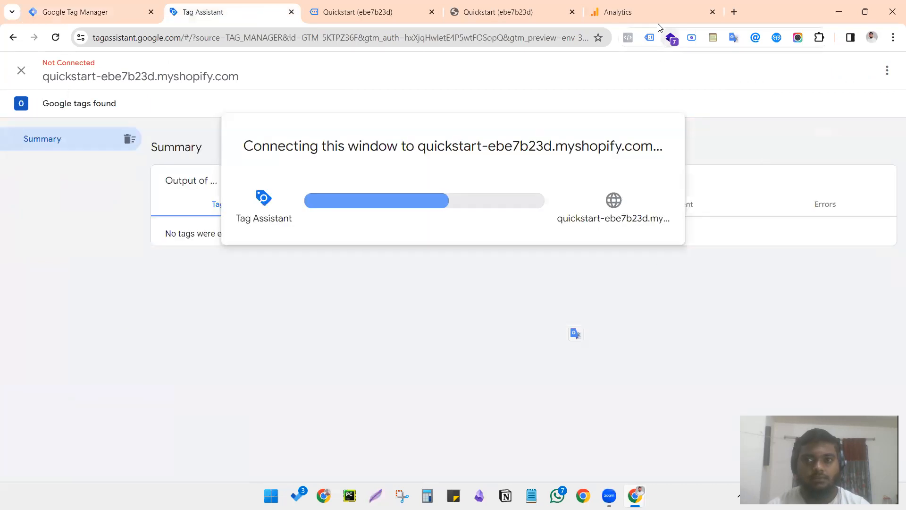
# - In Google Analytics, open DebugView from the Data display settings of the Shopping Site property
pyautogui.click(658, 16)
pyautogui.moveTo(36, 293)
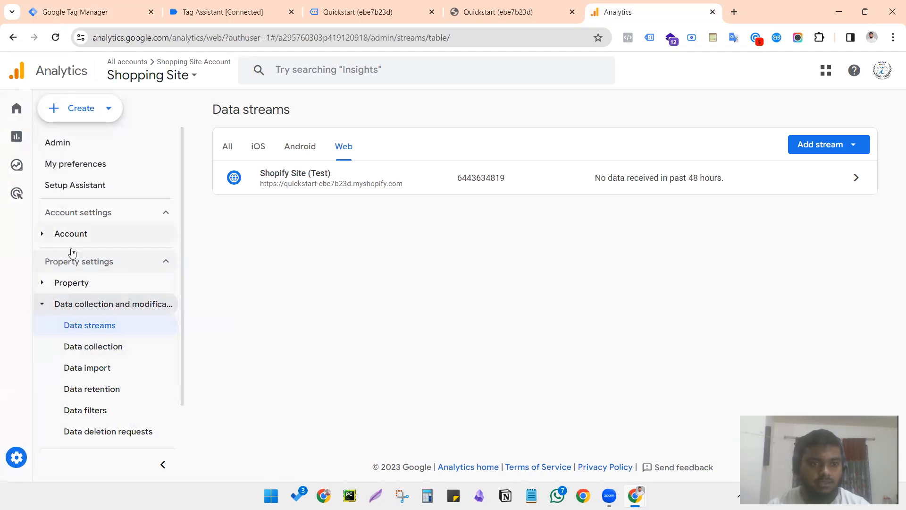
pyautogui.scroll(-1, 126, 375)
pyautogui.scroll(1, 125, 376)
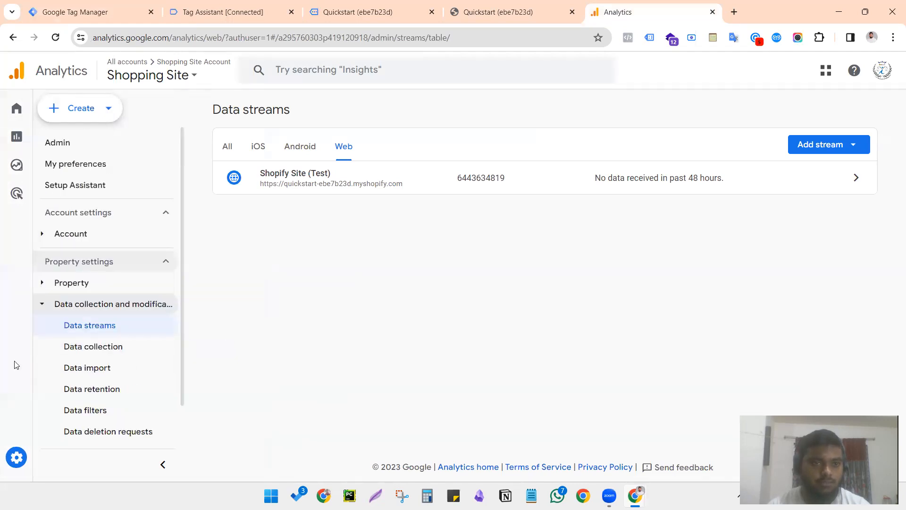
pyautogui.click(27, 451)
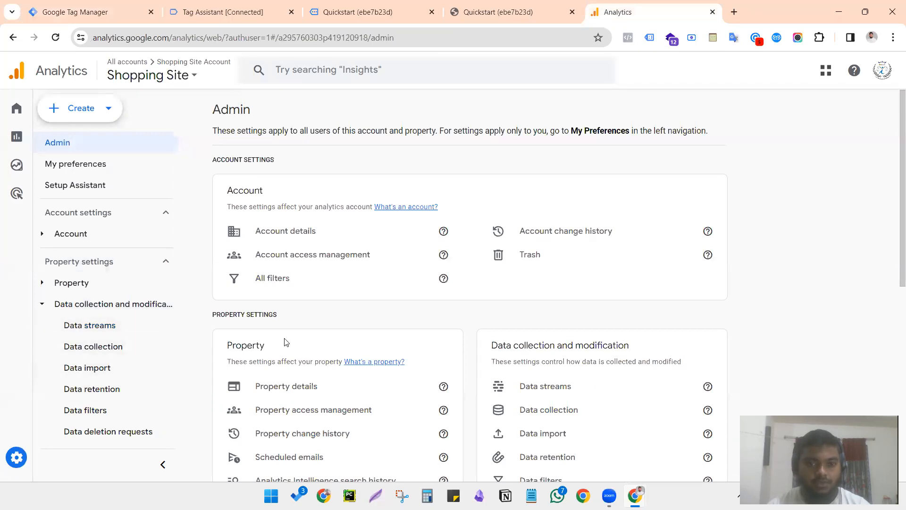
pyautogui.scroll(-1, 523, 361)
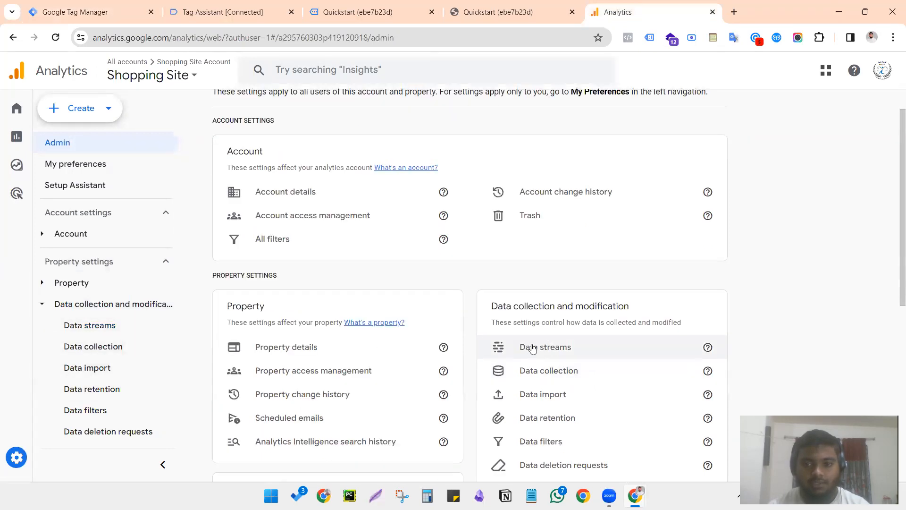
pyautogui.scroll(-7, 531, 349)
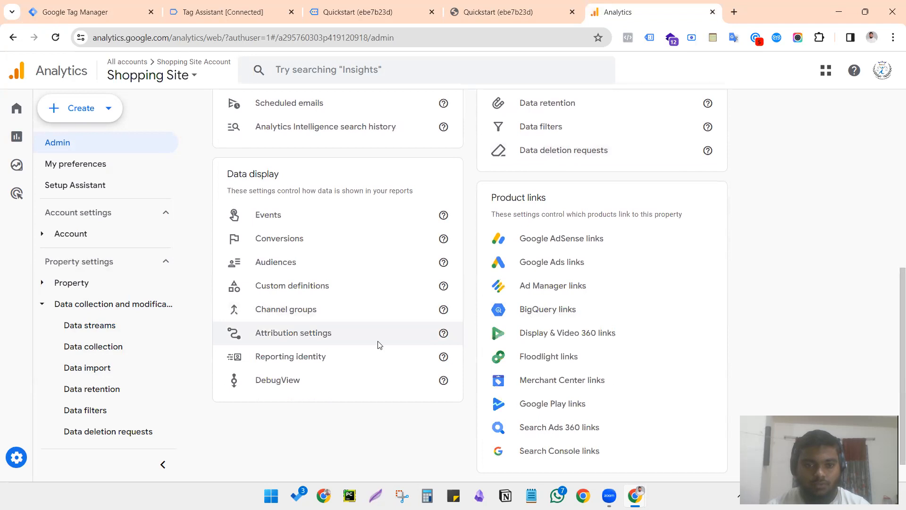
pyautogui.click(288, 382)
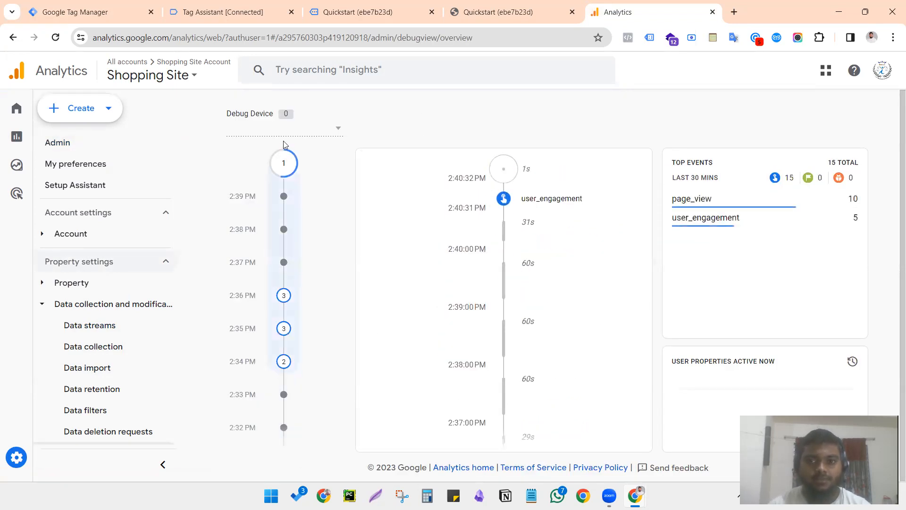
# - Continue past Tag Assistant's connection dialog and follow the Shop products button on the connected store's home page
pyautogui.click(187, 13)
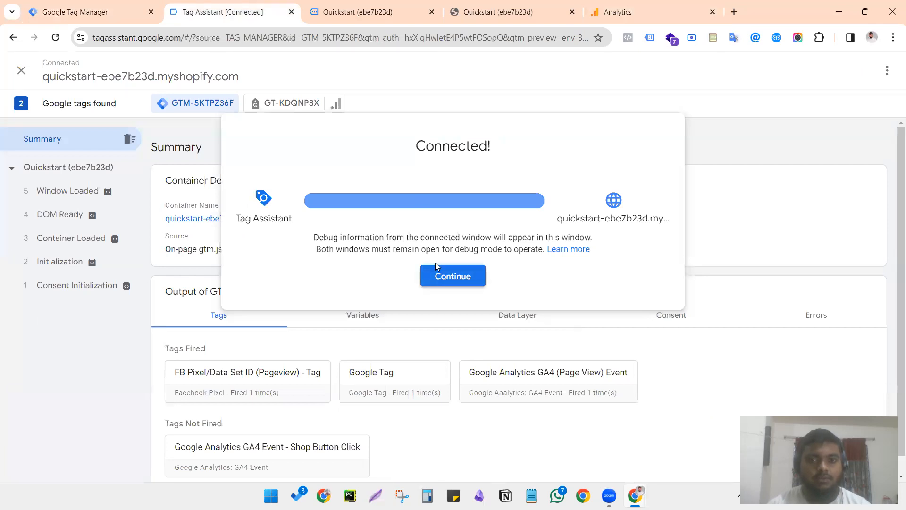
pyautogui.click(453, 276)
pyautogui.click(368, 13)
pyautogui.scroll(-2, 537, 207)
pyautogui.scroll(2, 479, 163)
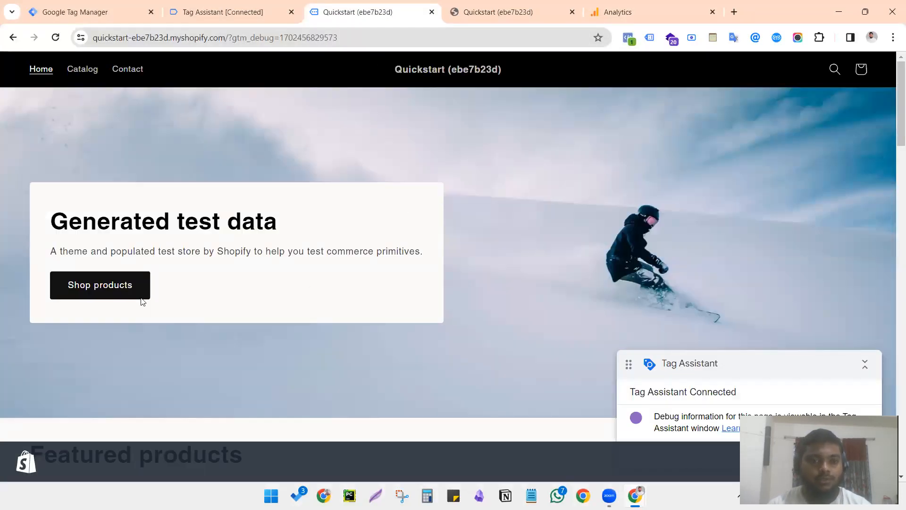
pyautogui.click(124, 287)
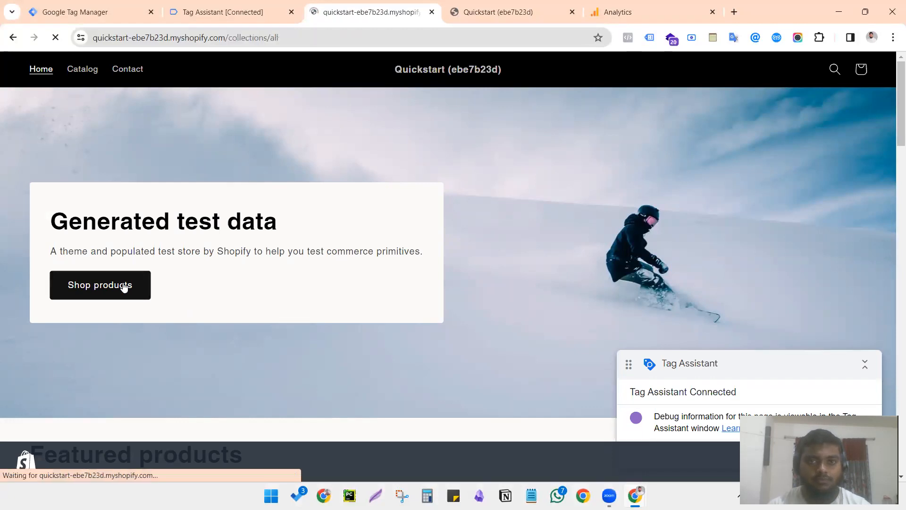
# - Check the fired tags in Tag Assistant and bring up Analytics DebugView, moving its browser tab beside the connected store's
pyautogui.click(249, 19)
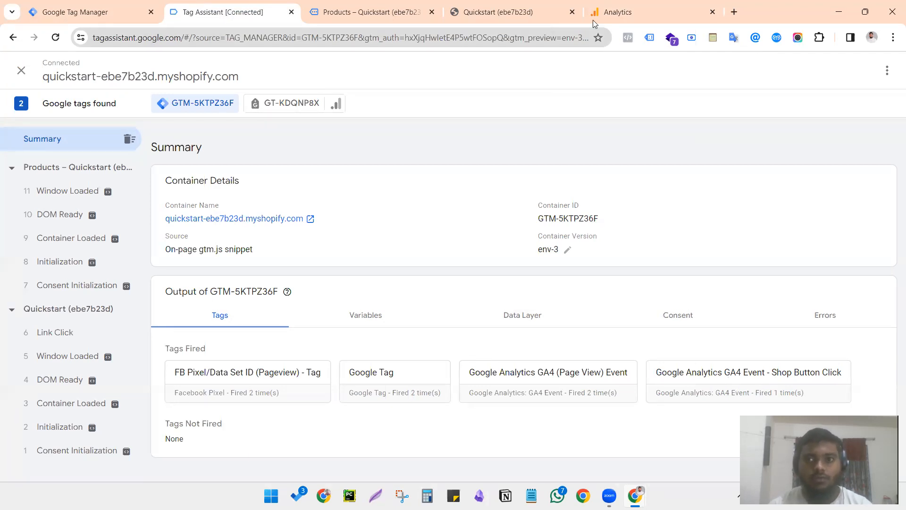
pyautogui.moveTo(645, 6); pyautogui.dragTo(496, 14)
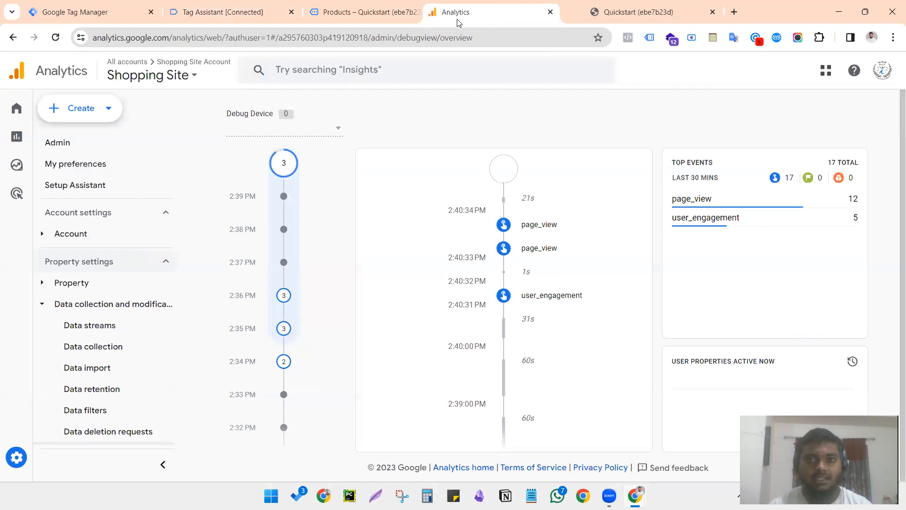